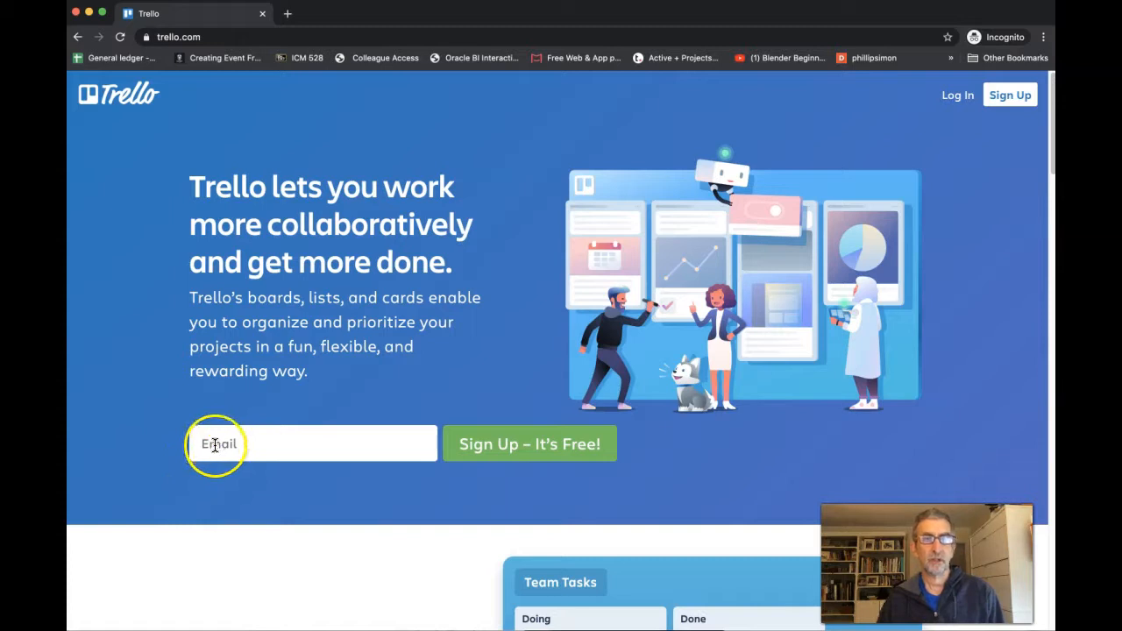
# Step: Log in to the existing Trello account with the account e-mail and password
pyautogui.click(216, 448)
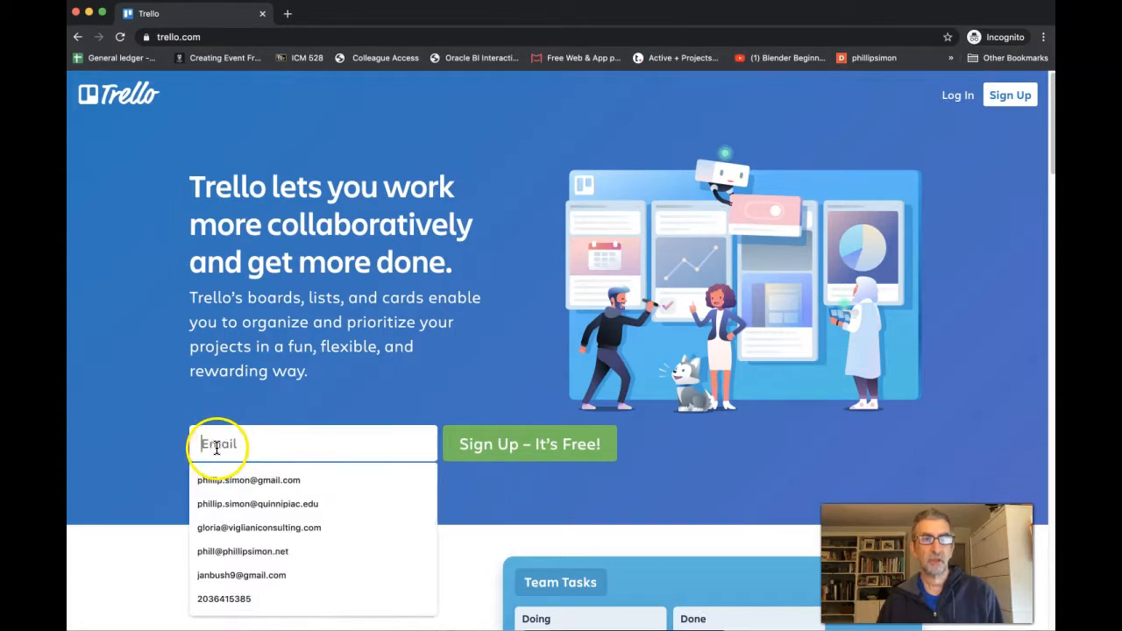
pyautogui.click(181, 411)
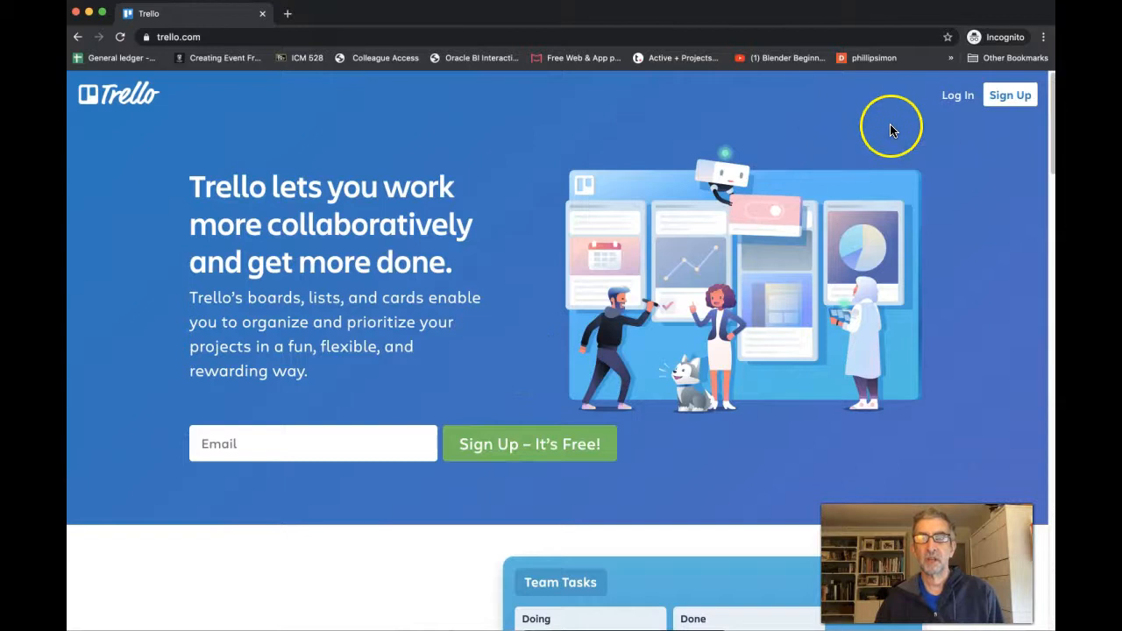
pyautogui.click(957, 96)
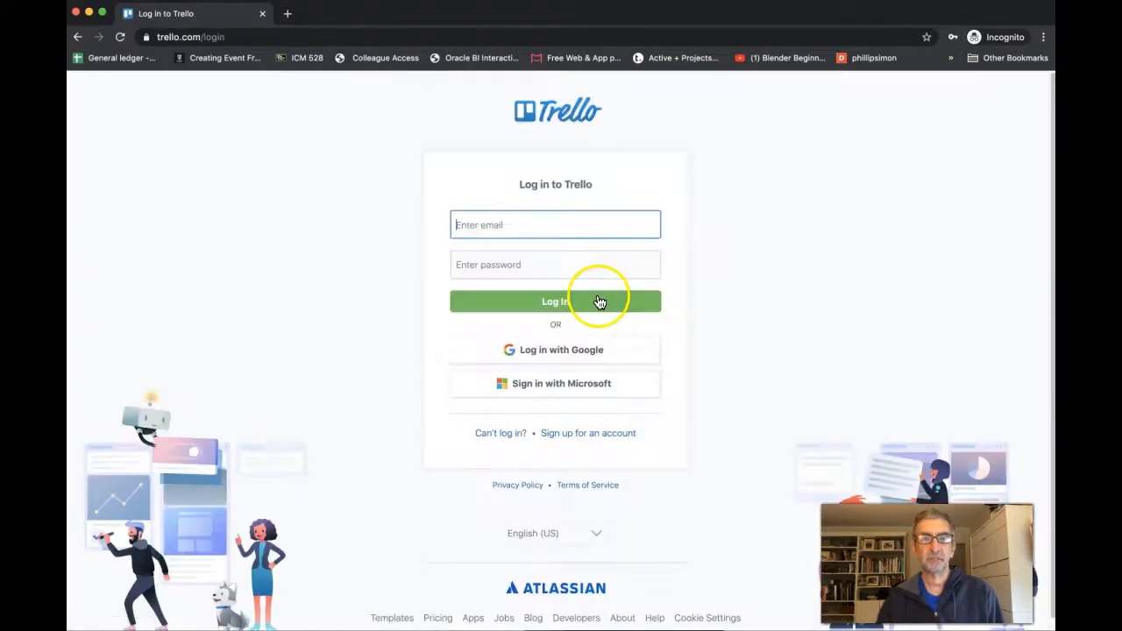
pyautogui.click(512, 226)
pyautogui.click(514, 260)
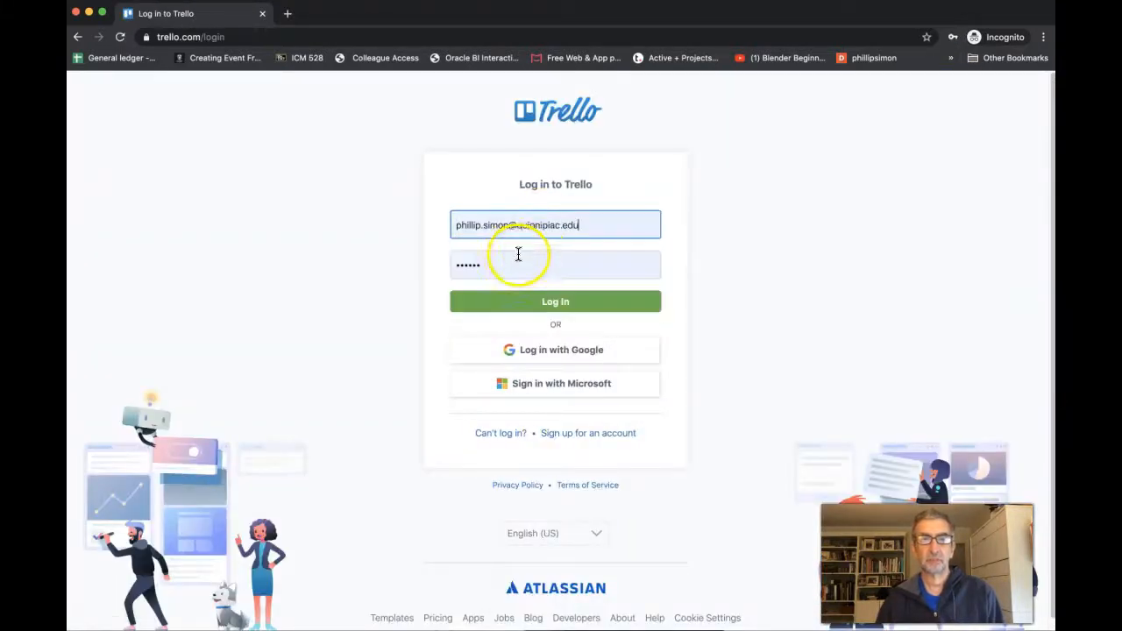
pyautogui.click(556, 300)
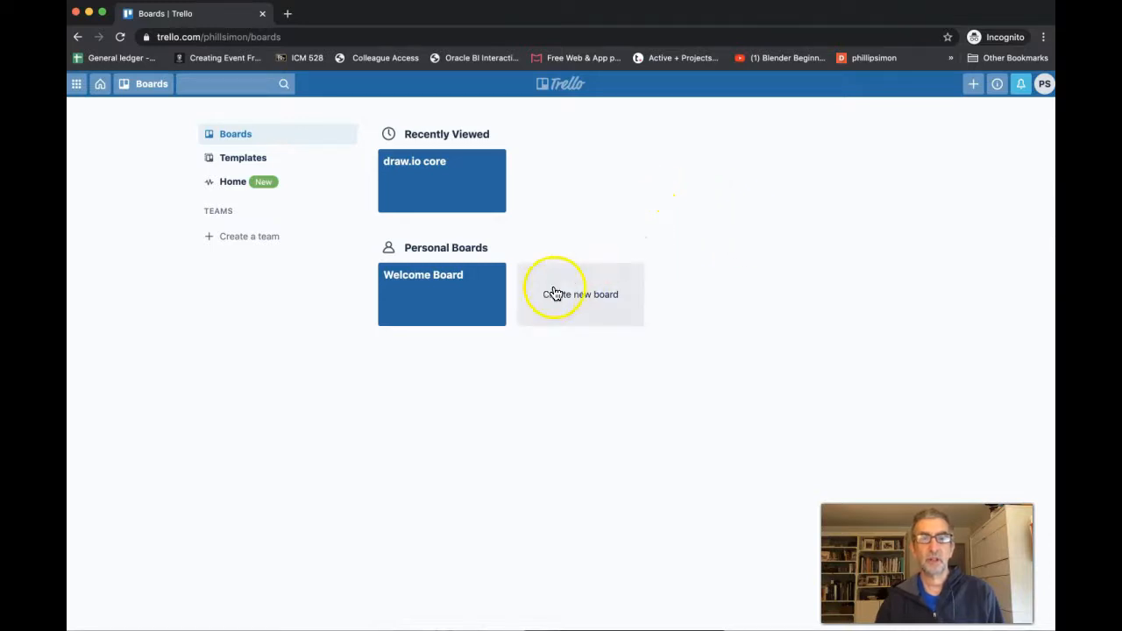
# Step: Create a new private board titled "Apple pie" with the plain green background
pyautogui.click(582, 301)
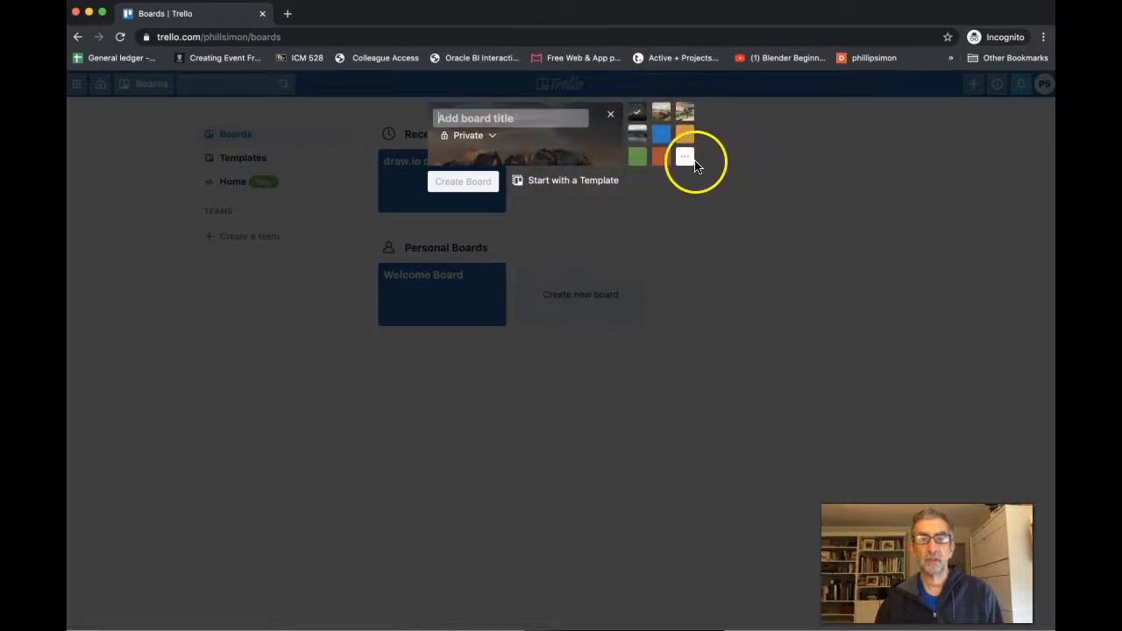
pyautogui.click(639, 158)
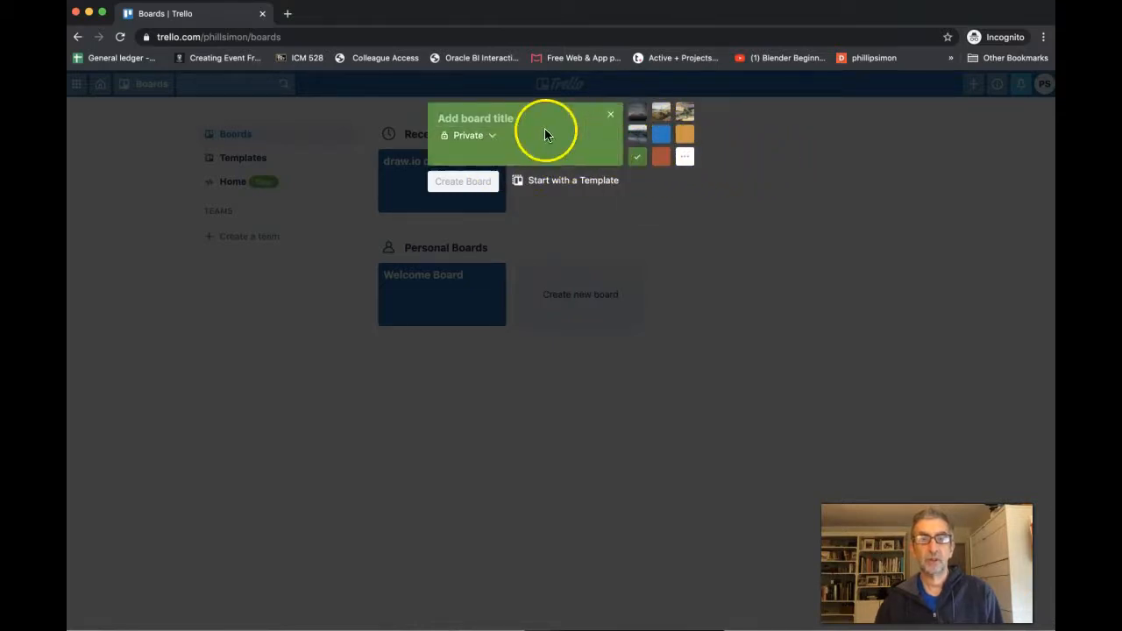
pyautogui.click(475, 116)
pyautogui.write('Apple Pie')
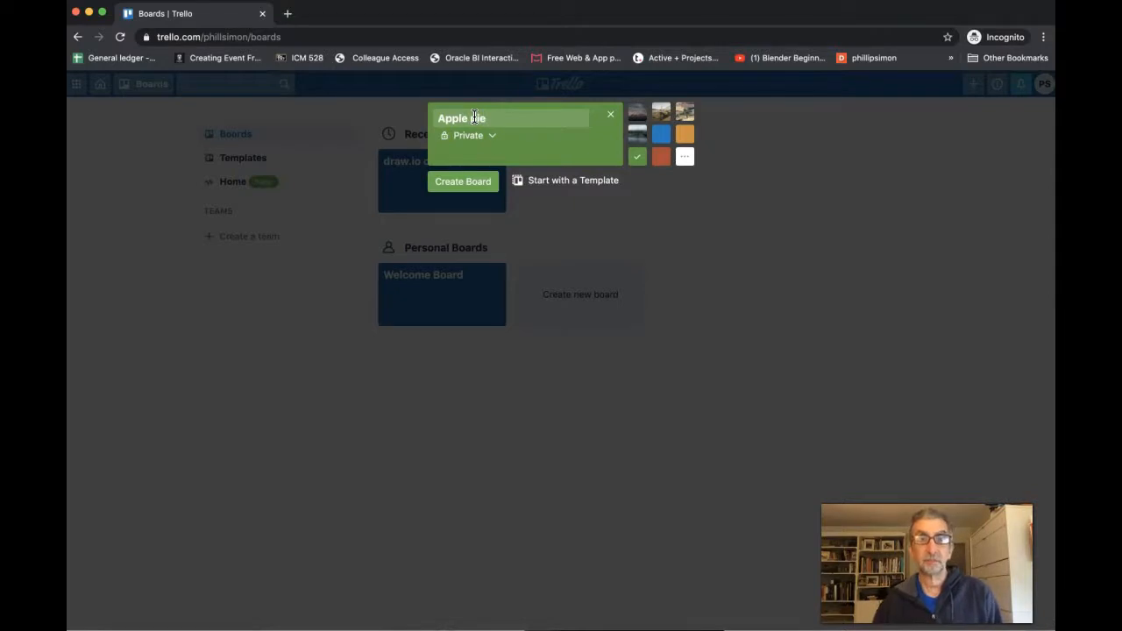
pyautogui.click(459, 186)
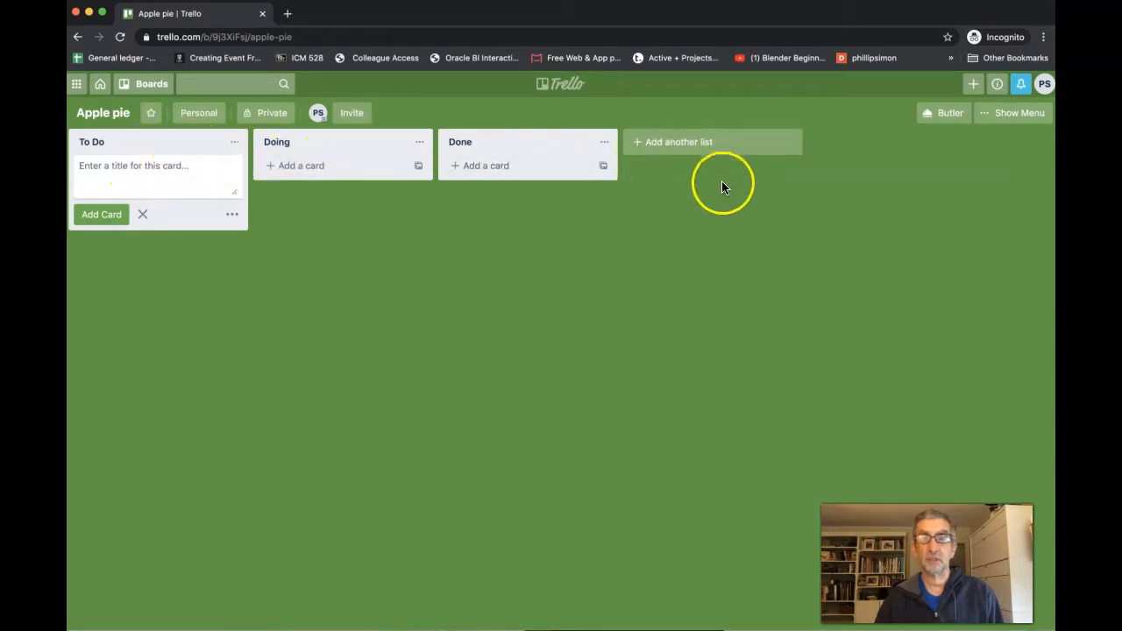
# Step: Change the Apple pie board's background to the solid grey color
pyautogui.click(986, 120)
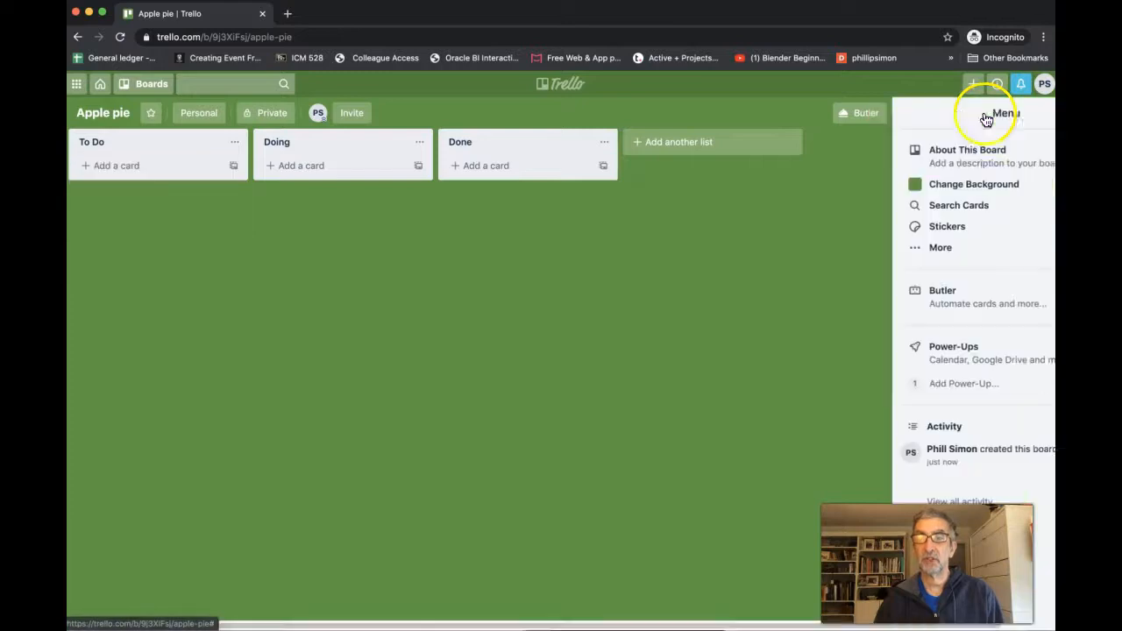
pyautogui.click(917, 186)
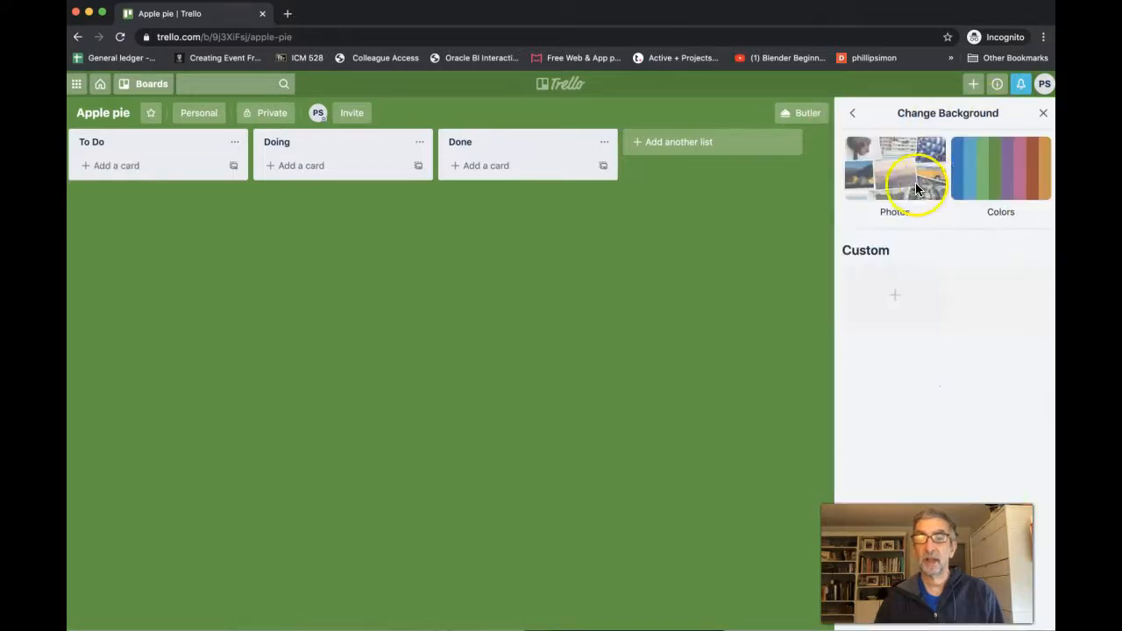
pyautogui.click(1008, 190)
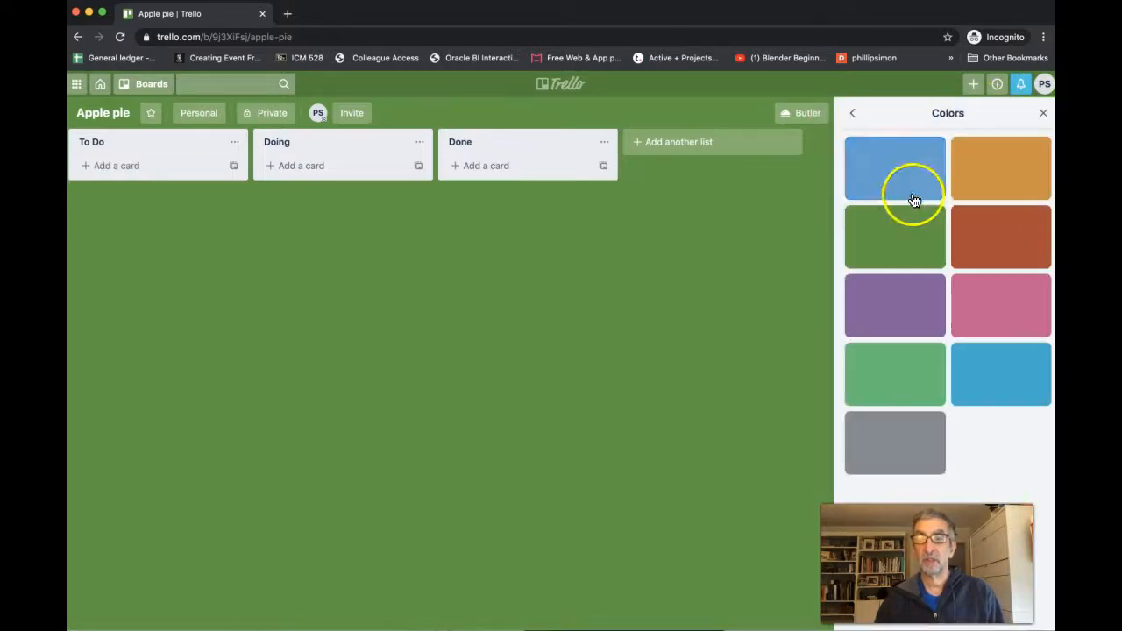
pyautogui.click(893, 460)
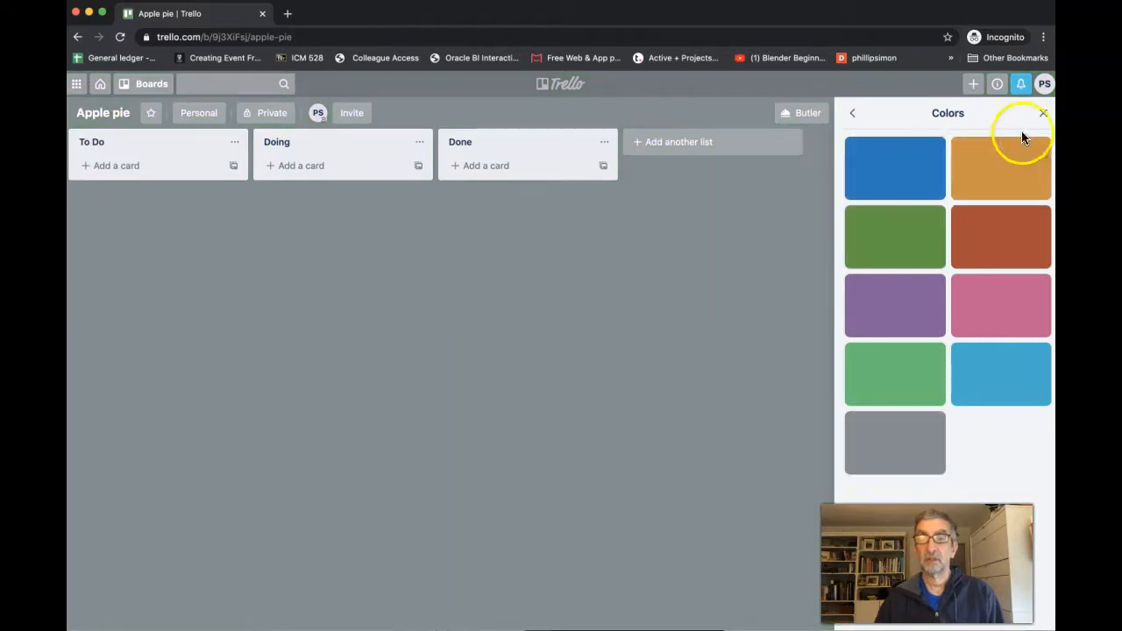
pyautogui.click(1043, 113)
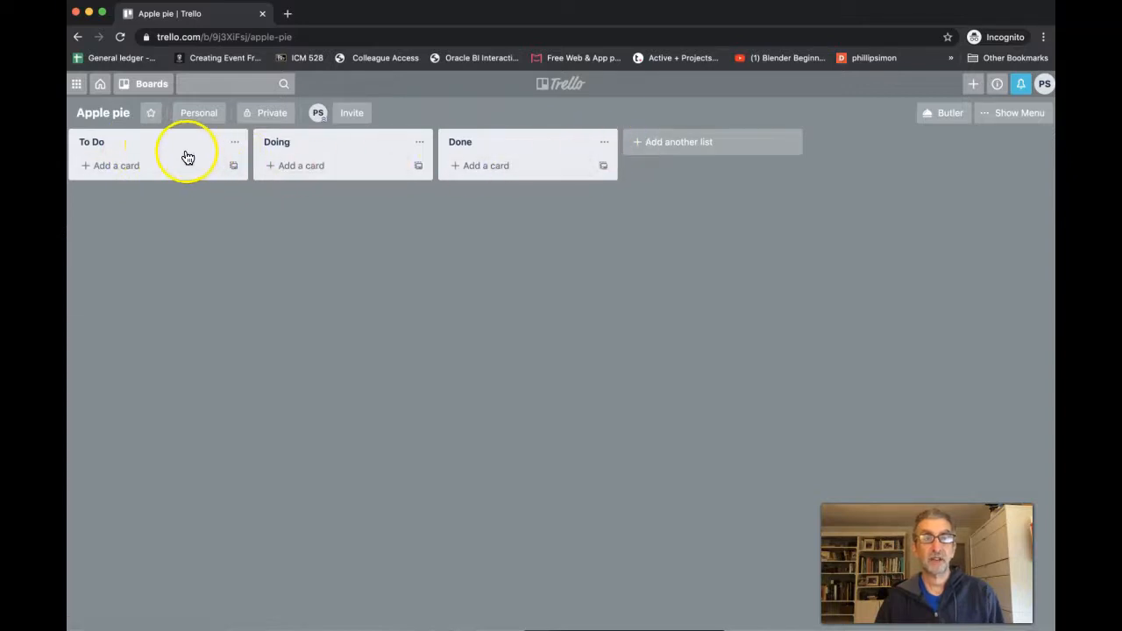
# Step: Archive the three default lists, To Do, Done and Doing, from the Apple pie board
pyautogui.click(235, 143)
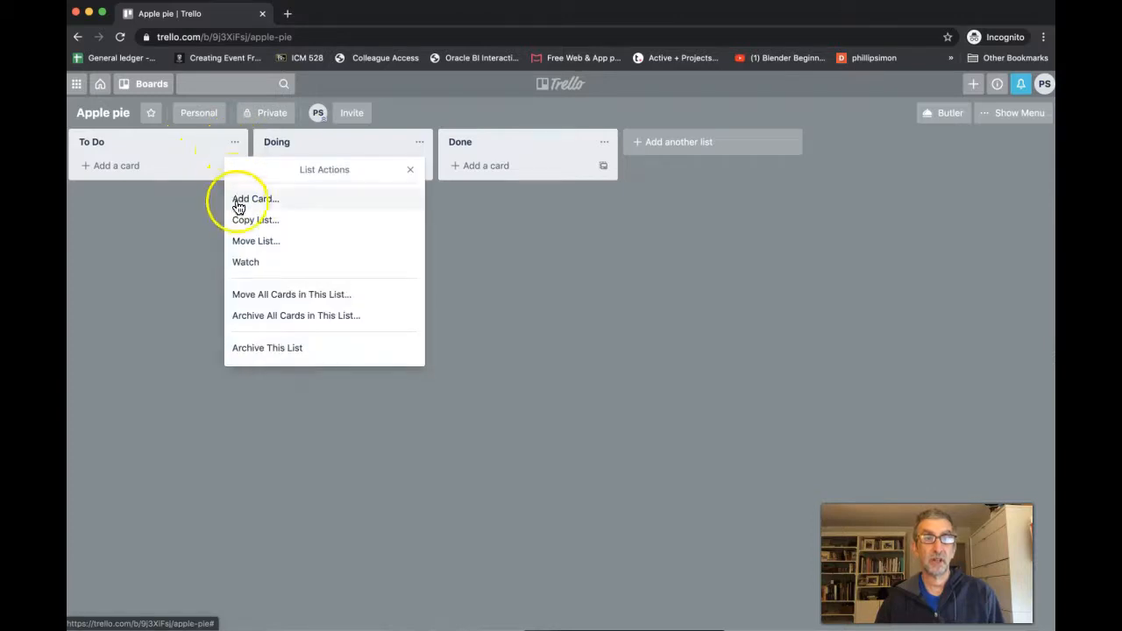
pyautogui.click(196, 168)
pyautogui.click(145, 215)
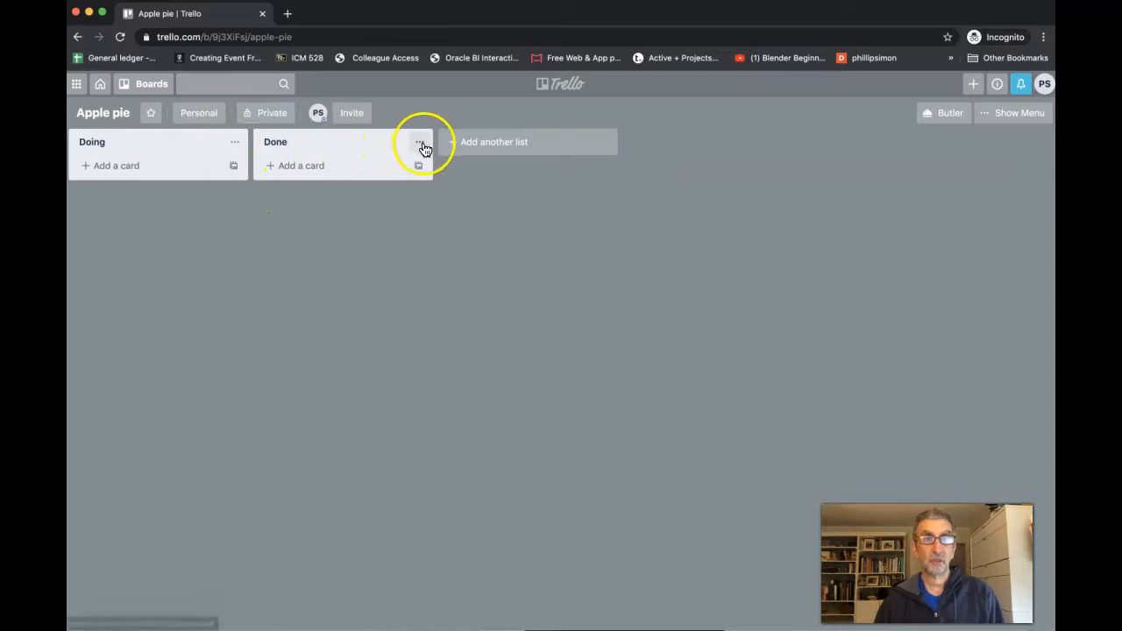
pyautogui.click(422, 144)
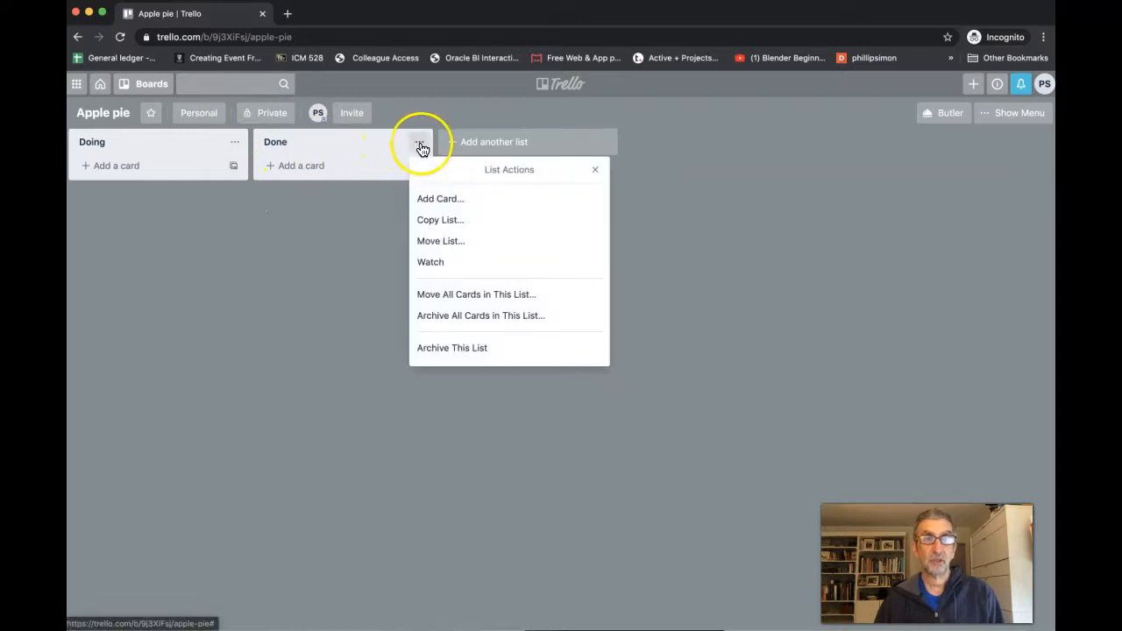
pyautogui.click(439, 350)
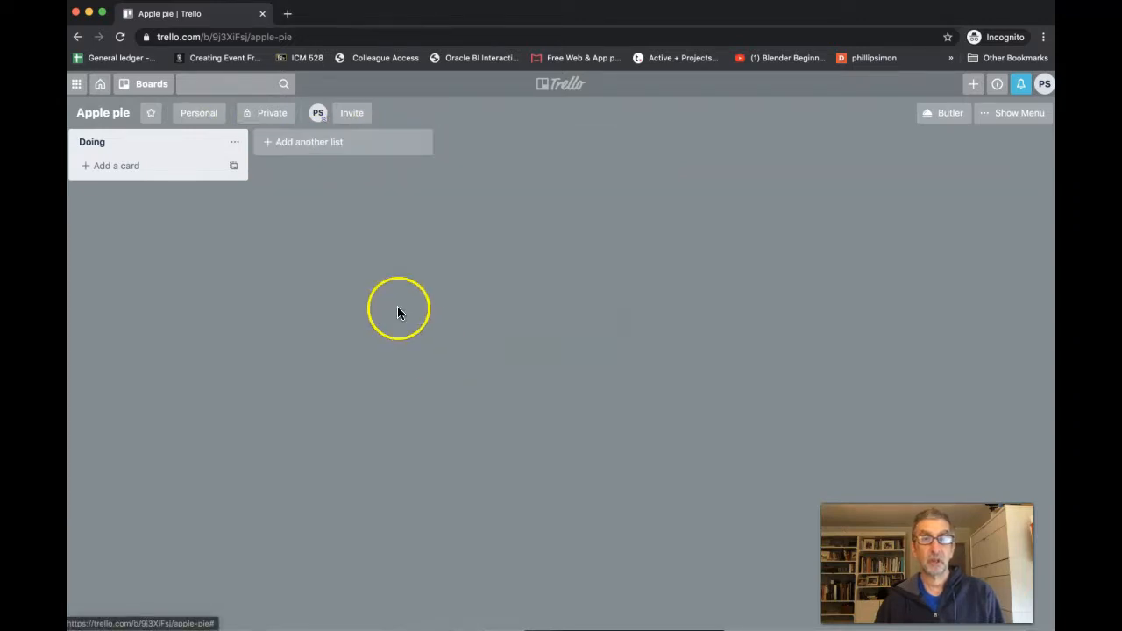
pyautogui.click(234, 142)
pyautogui.click(270, 349)
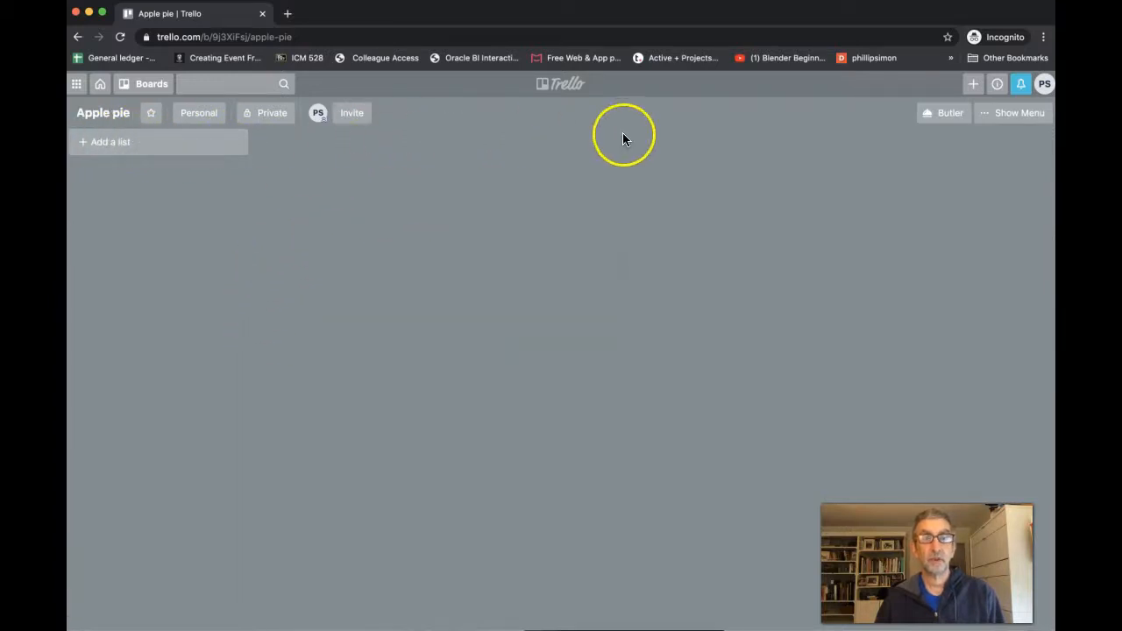
# Step: Add two lists to the empty board, titled "Ingridients" and "crust"
pyautogui.click(104, 144)
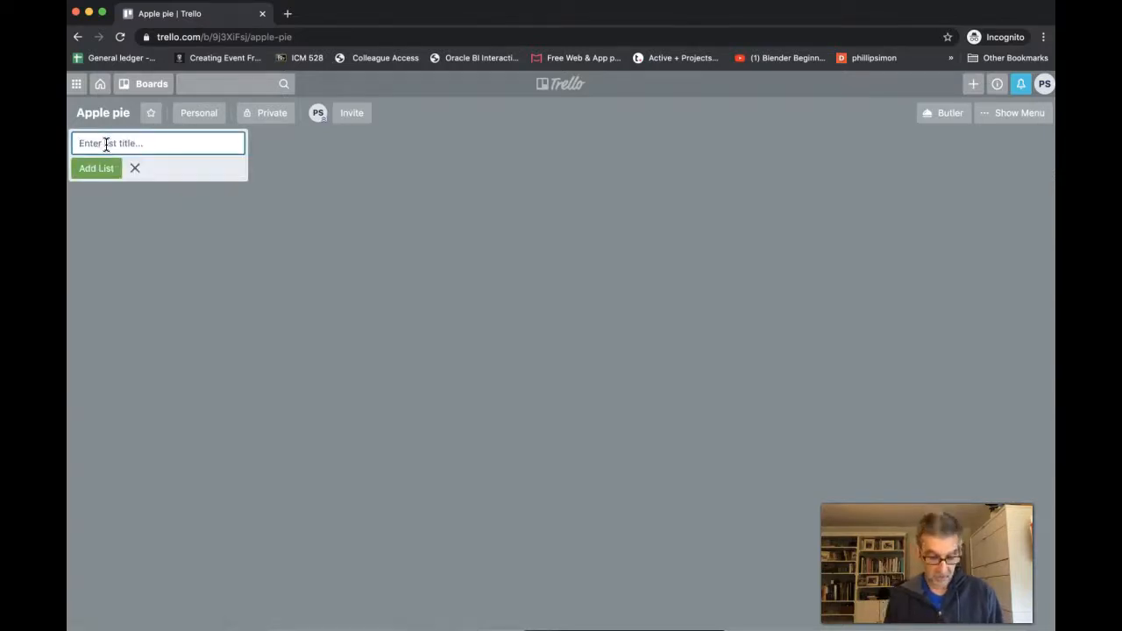
pyautogui.write('Ingr')
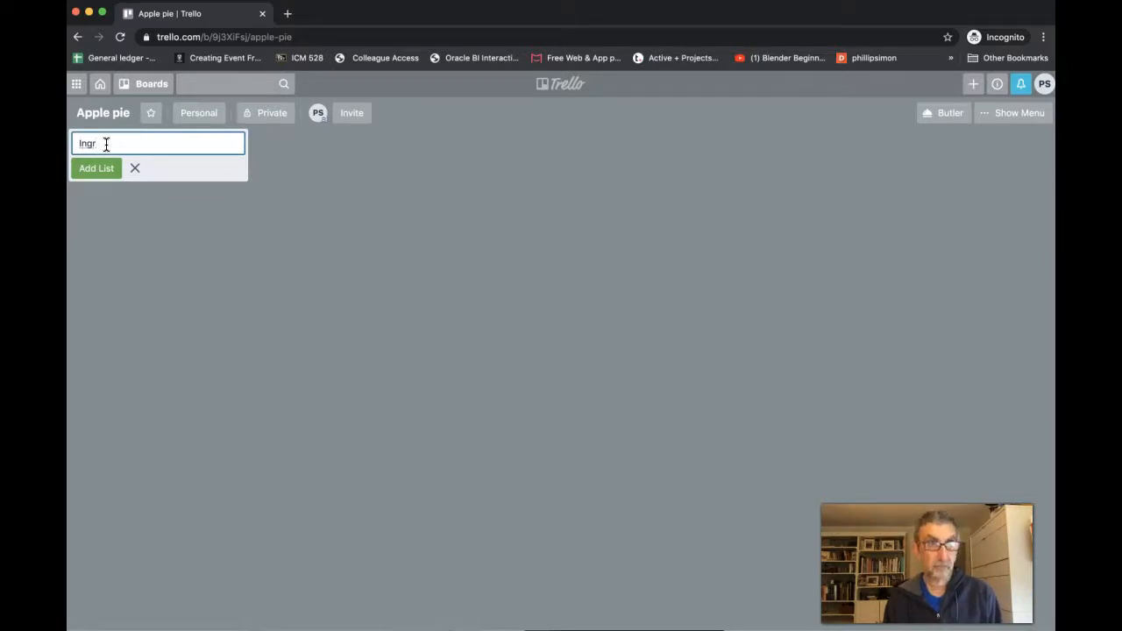
pyautogui.write('idients')
pyautogui.click(92, 167)
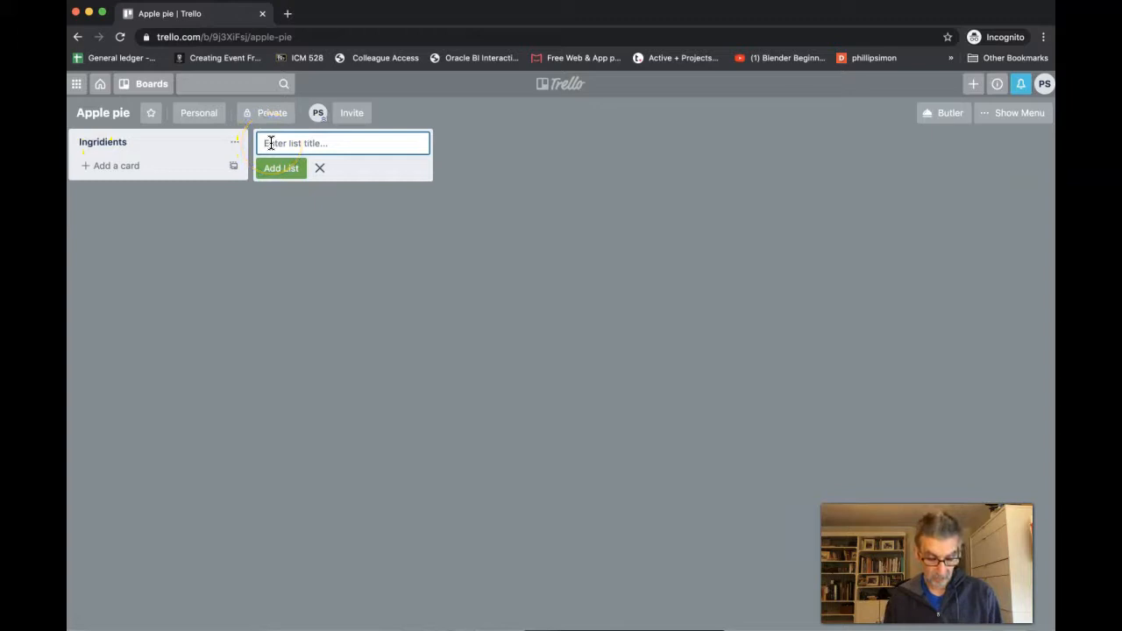
pyautogui.write('crust')
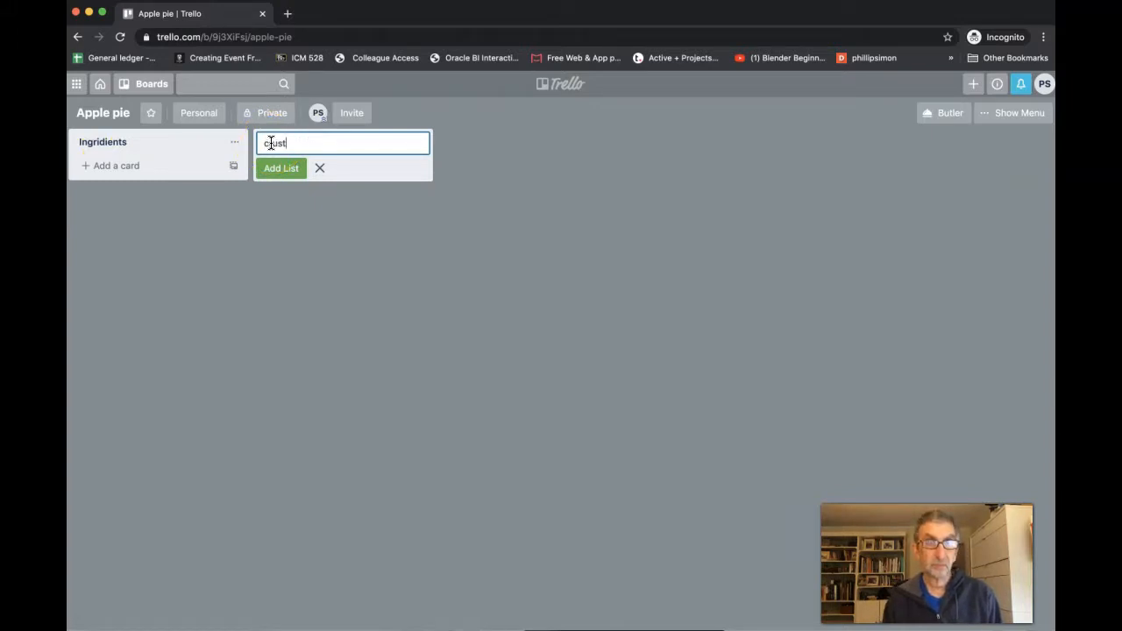
pyautogui.press('Return')
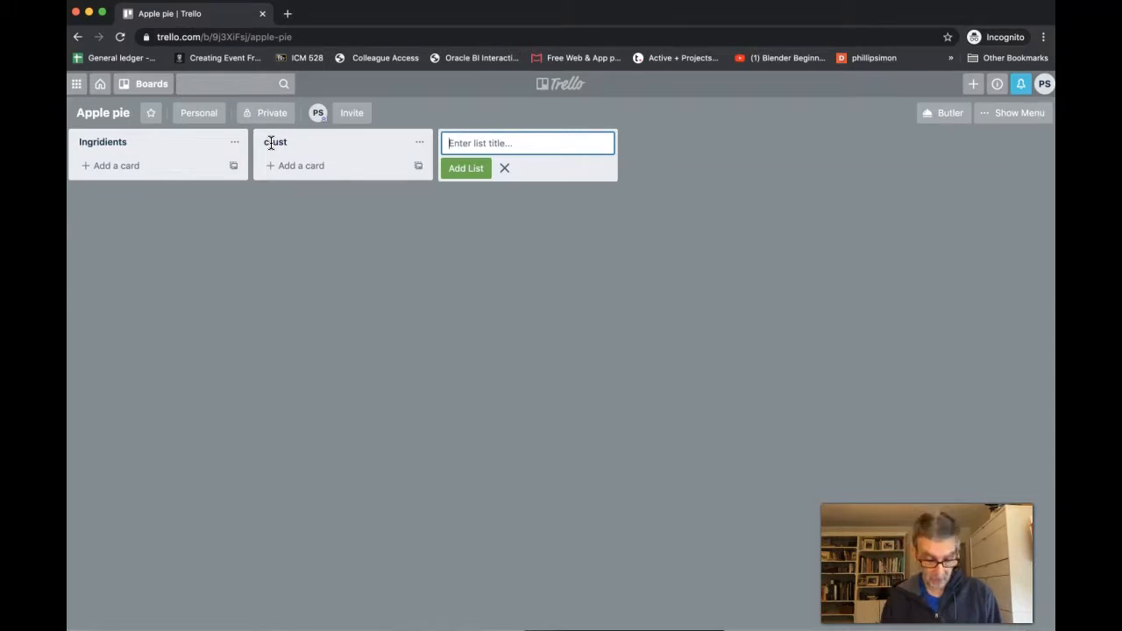
# Step: Add two more lists after crust, titled "filling" and "assemble"
pyautogui.write('filling')
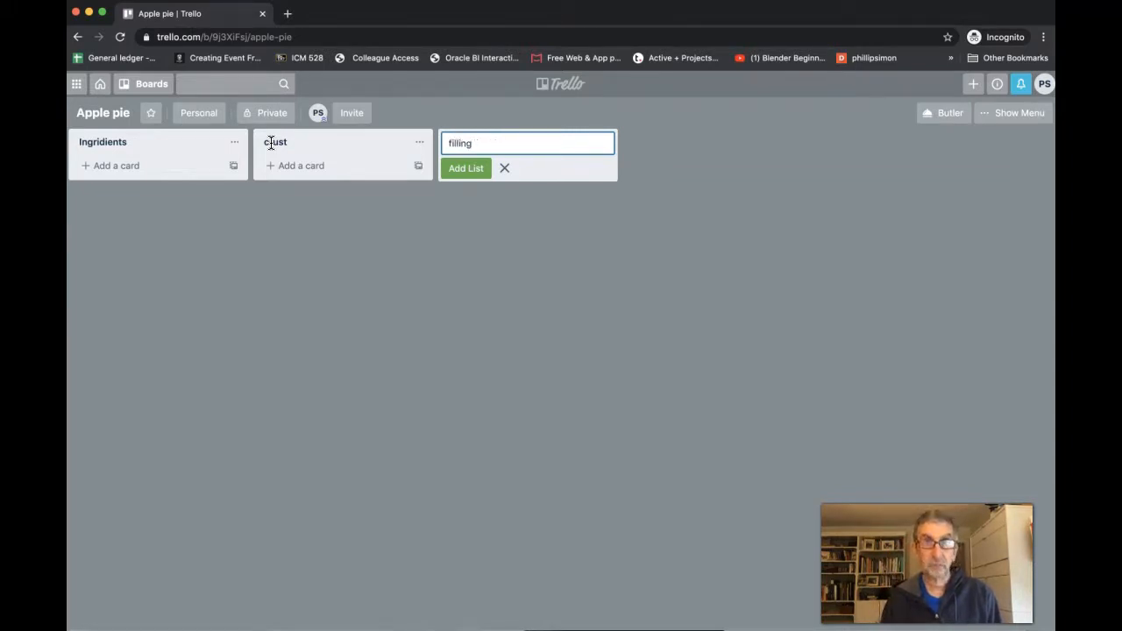
pyautogui.press('Return')
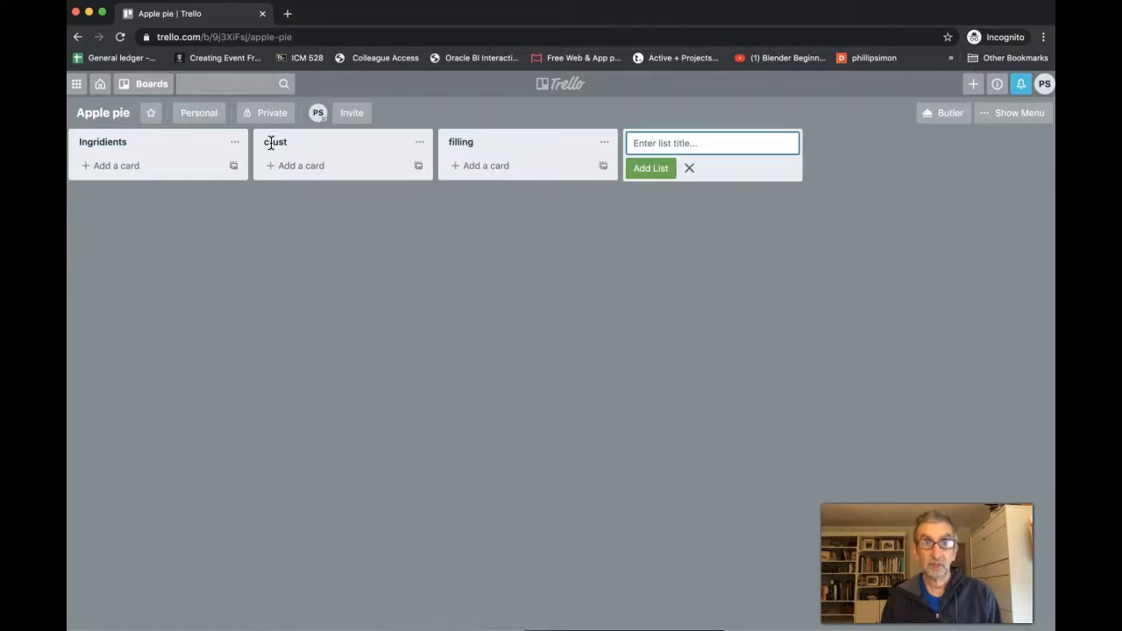
pyautogui.write('a')
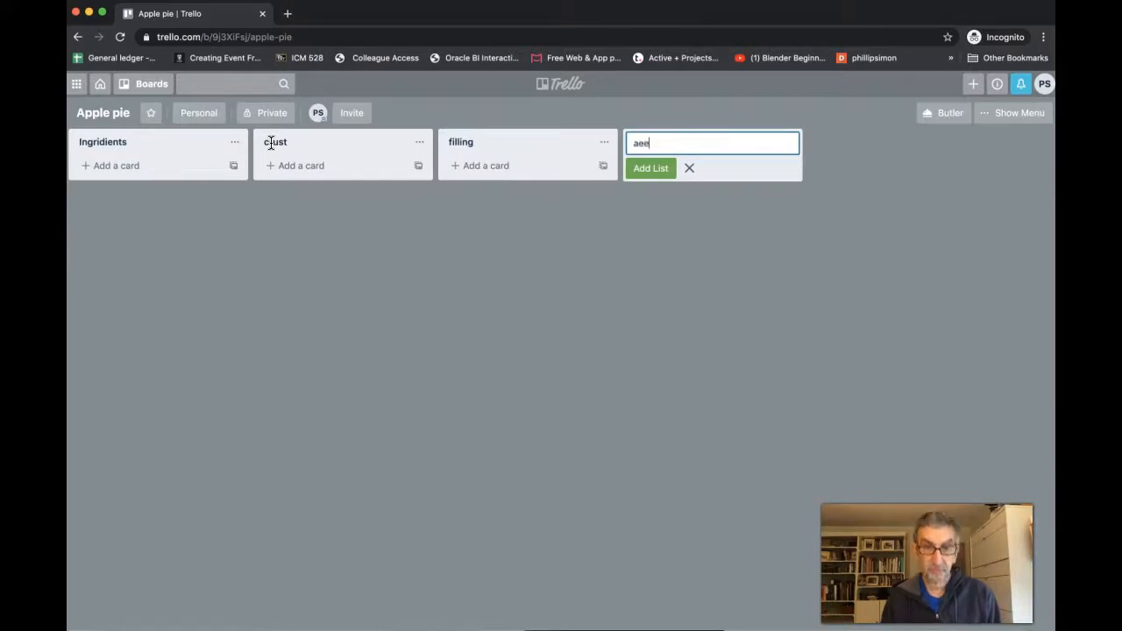
pyautogui.write('s')
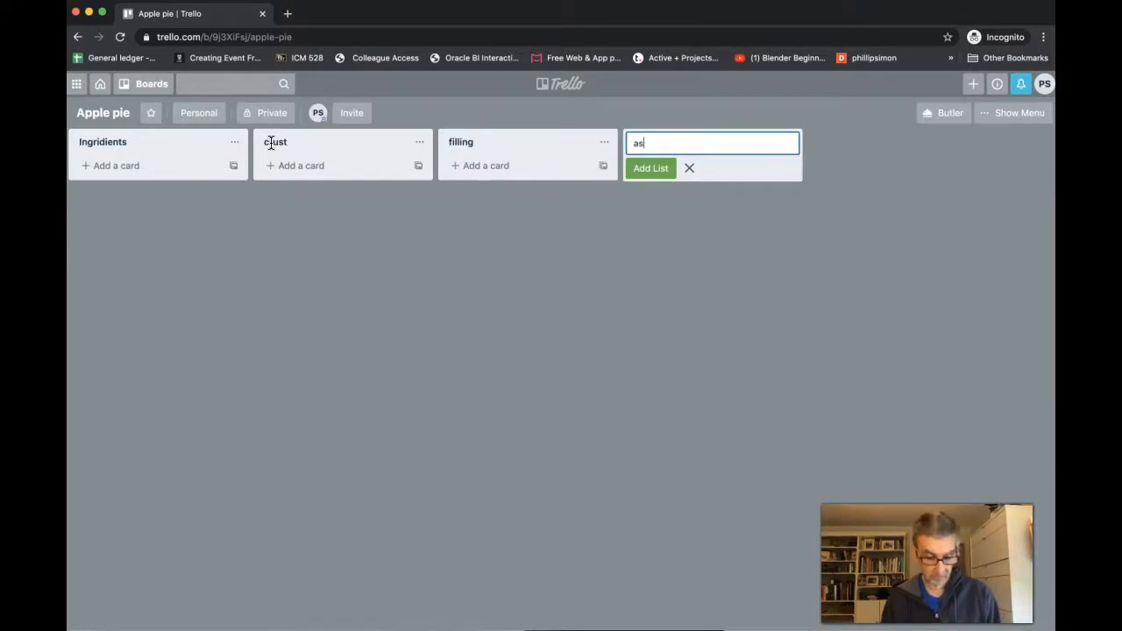
pyautogui.write('semble')
pyautogui.press('Return')
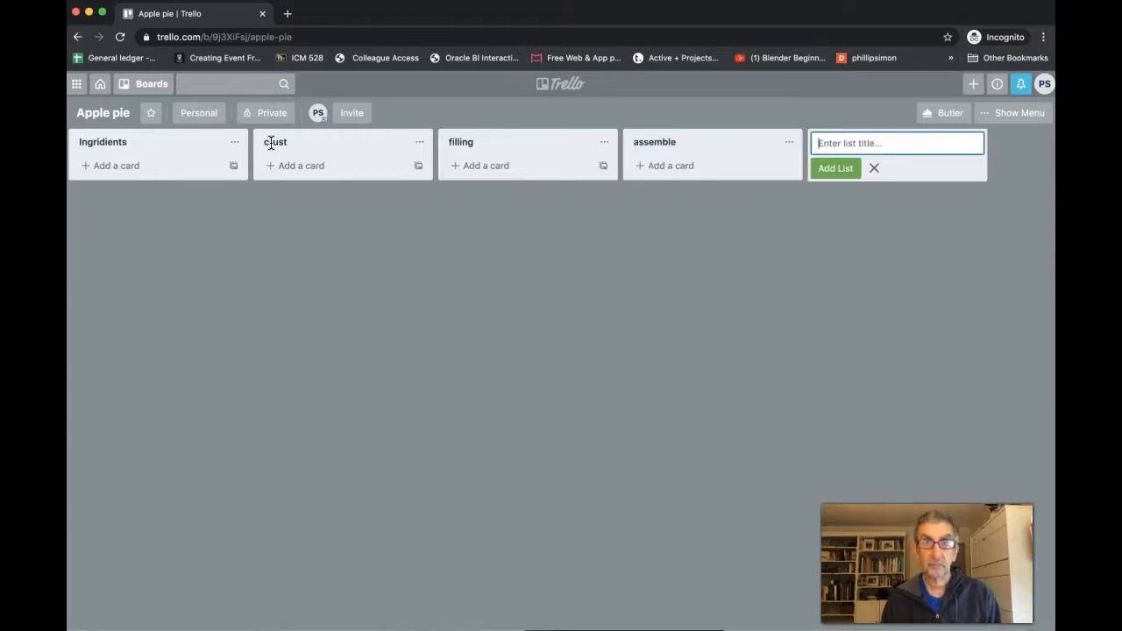
# Step: Add a final list titled "completing" after assemble and close the new-list entry
pyautogui.write('bake')
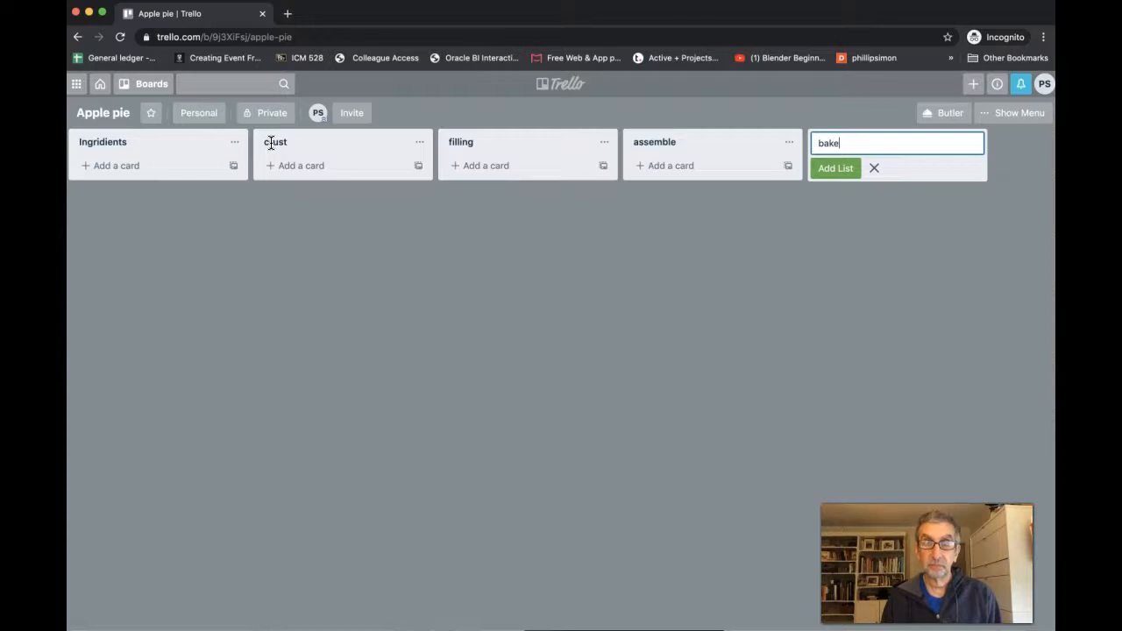
pyautogui.press('BackSpace')
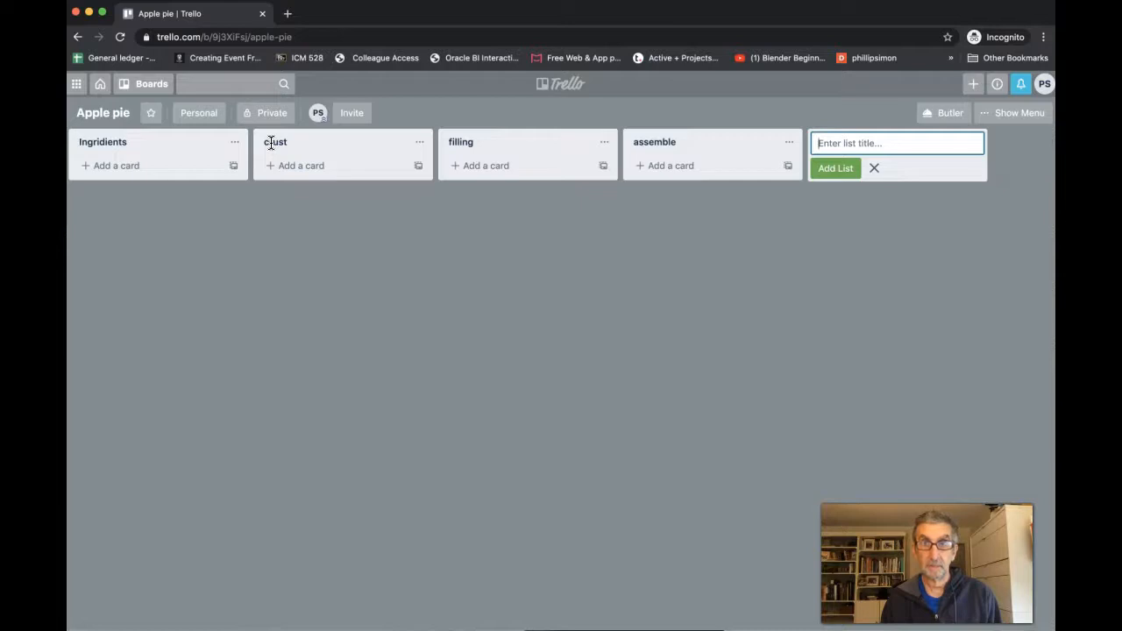
pyautogui.write('com')
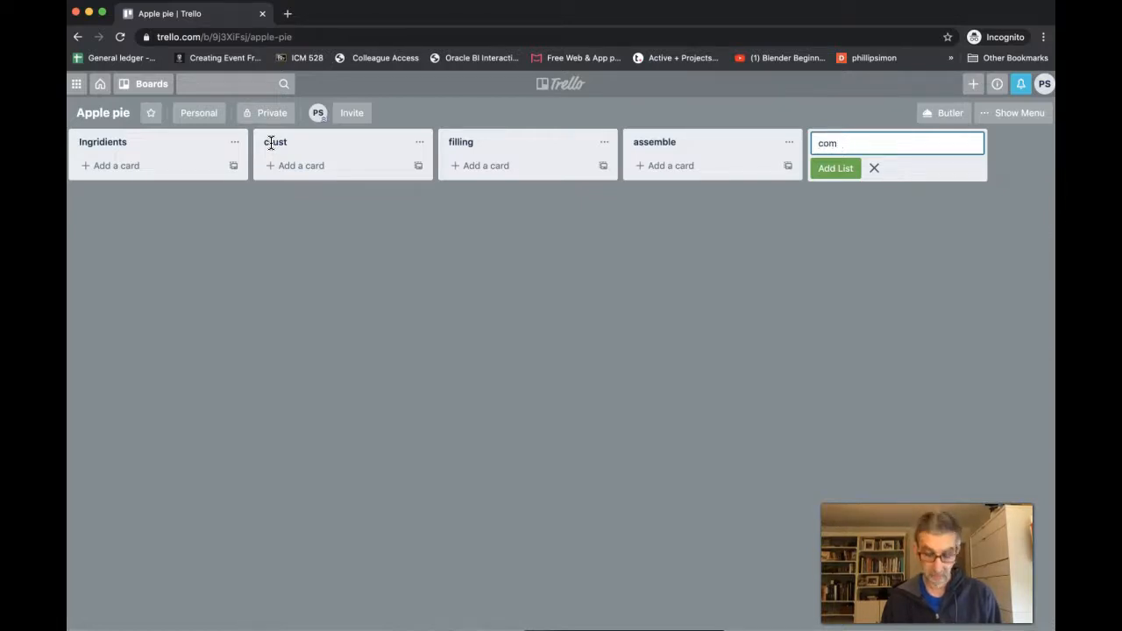
pyautogui.write('pleting')
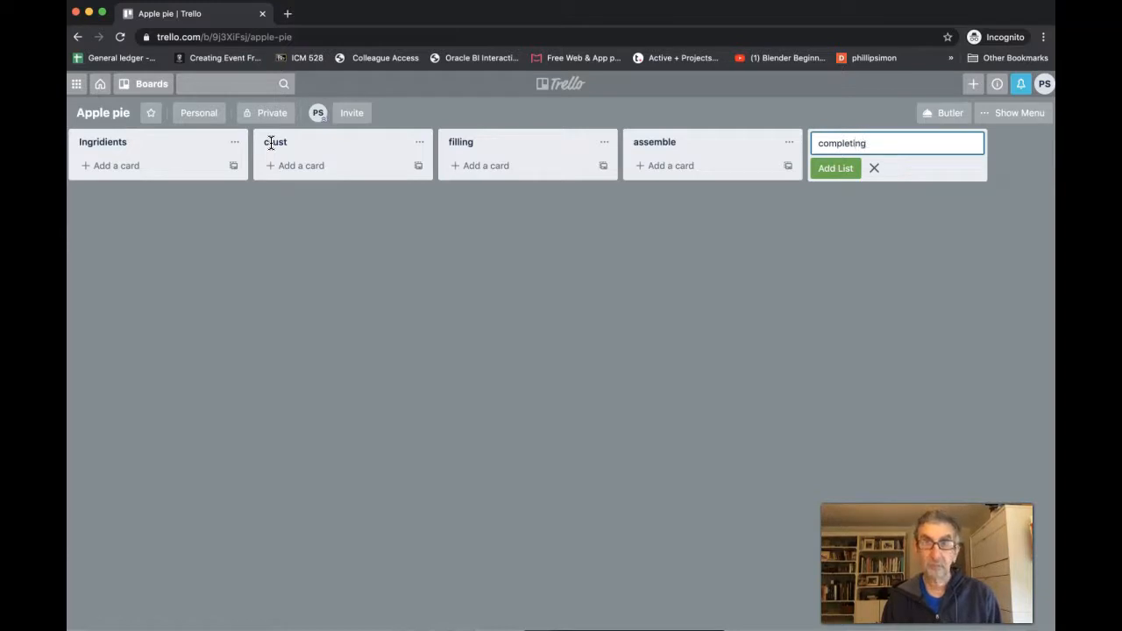
pyautogui.press('Return')
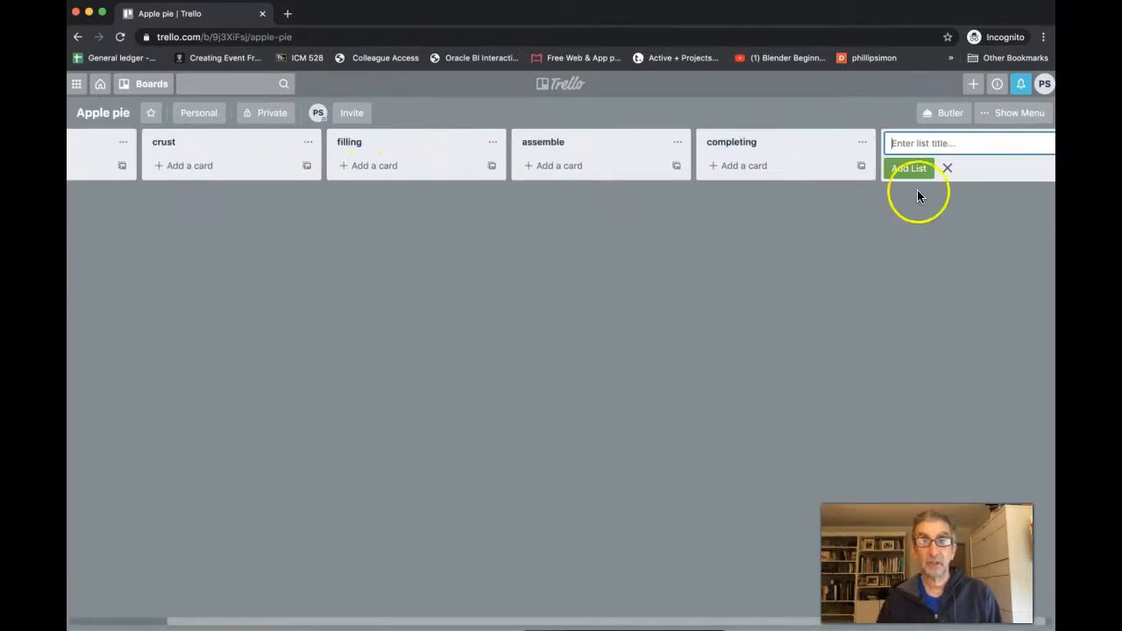
pyautogui.click(948, 171)
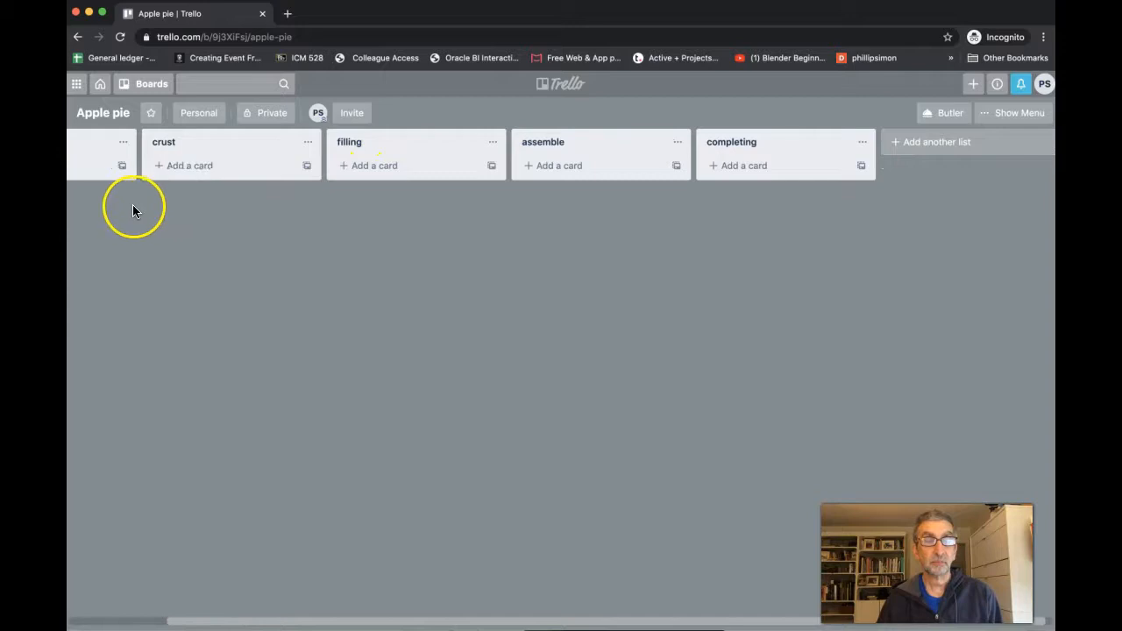
# Step: Add two cards to the Ingredients list, titled "select recipe" and "create shopping list"
pyautogui.hscroll(-2, 175, 210)
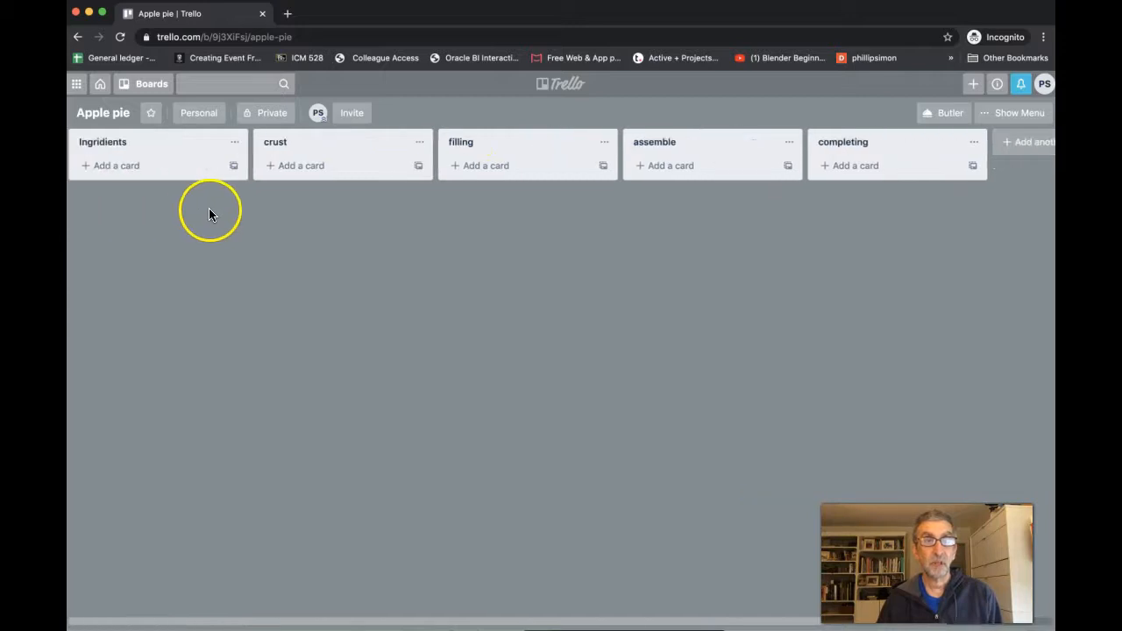
pyautogui.click(111, 166)
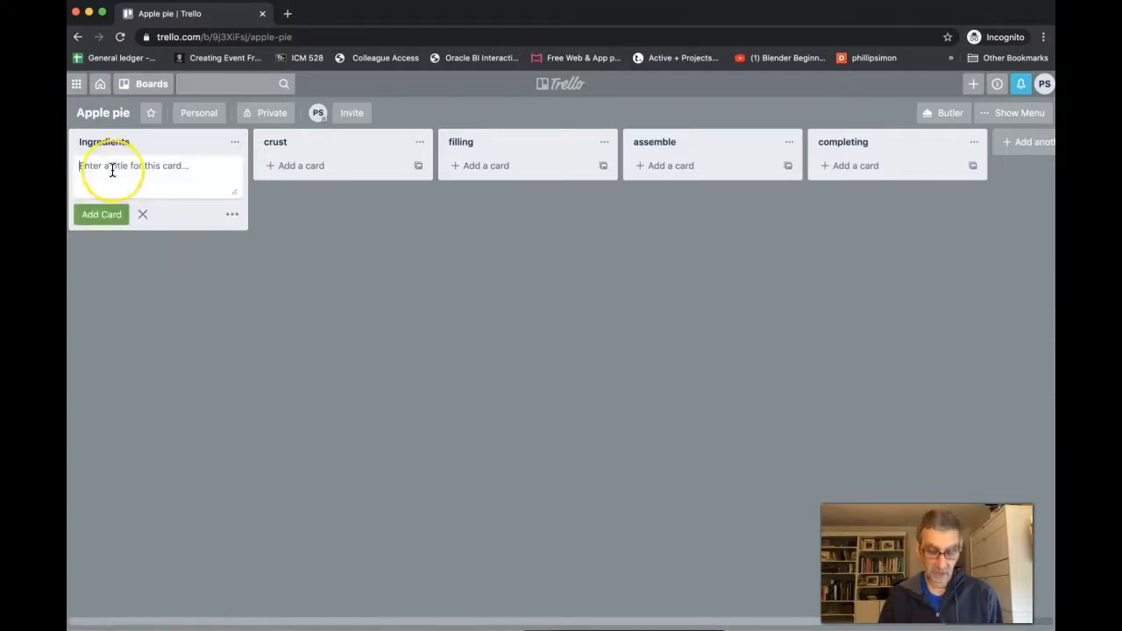
pyautogui.write('select')
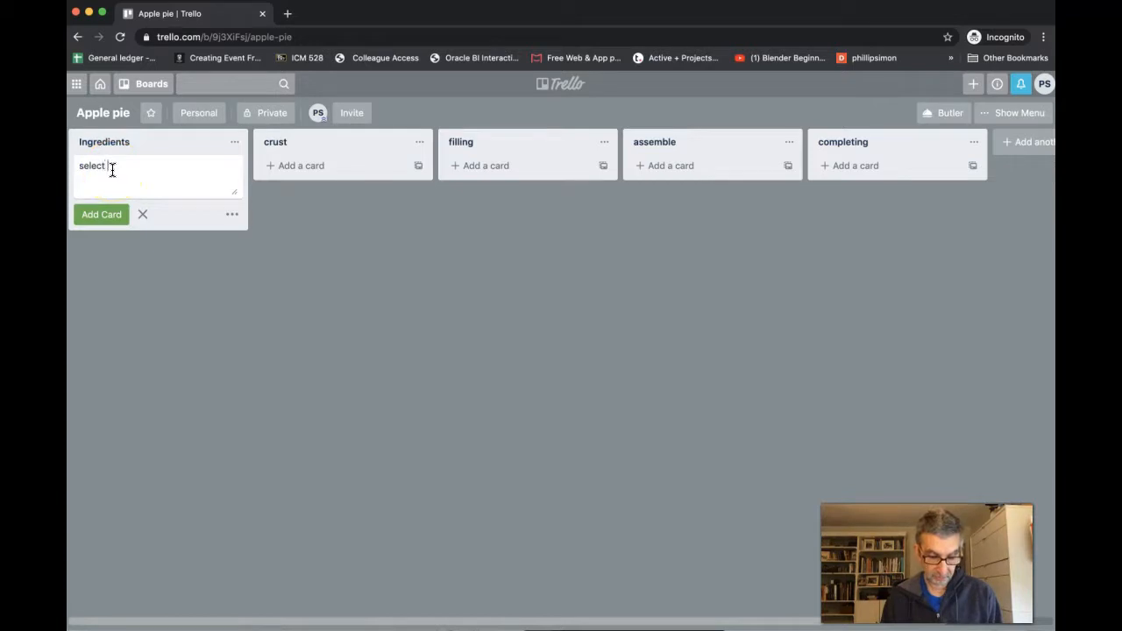
pyautogui.write(' recipe')
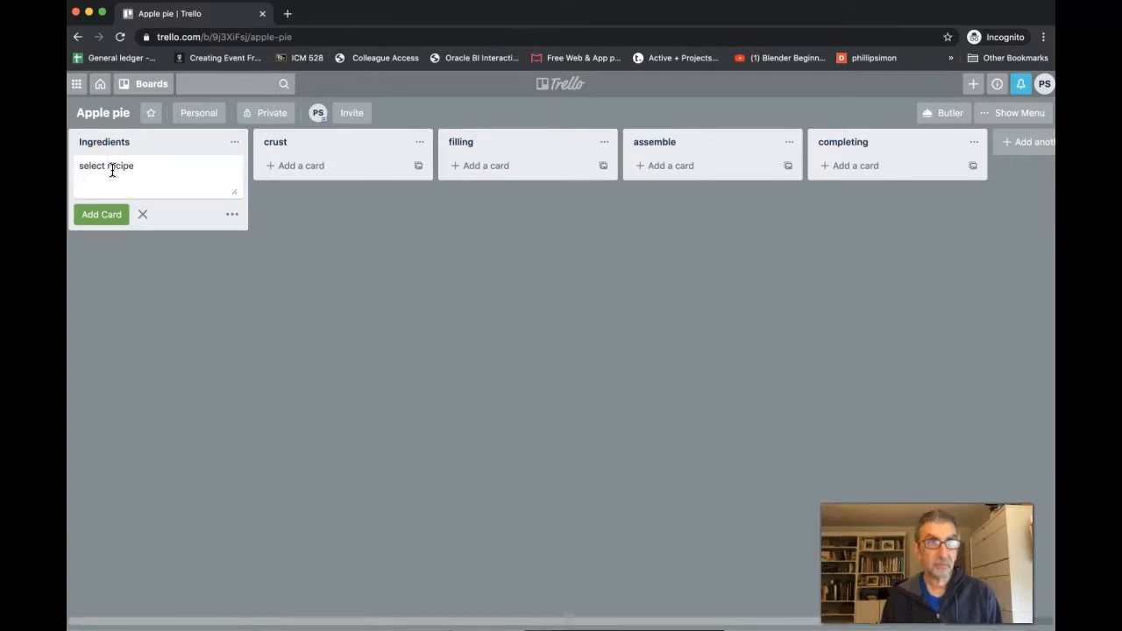
pyautogui.press('Return')
pyautogui.write('create ')
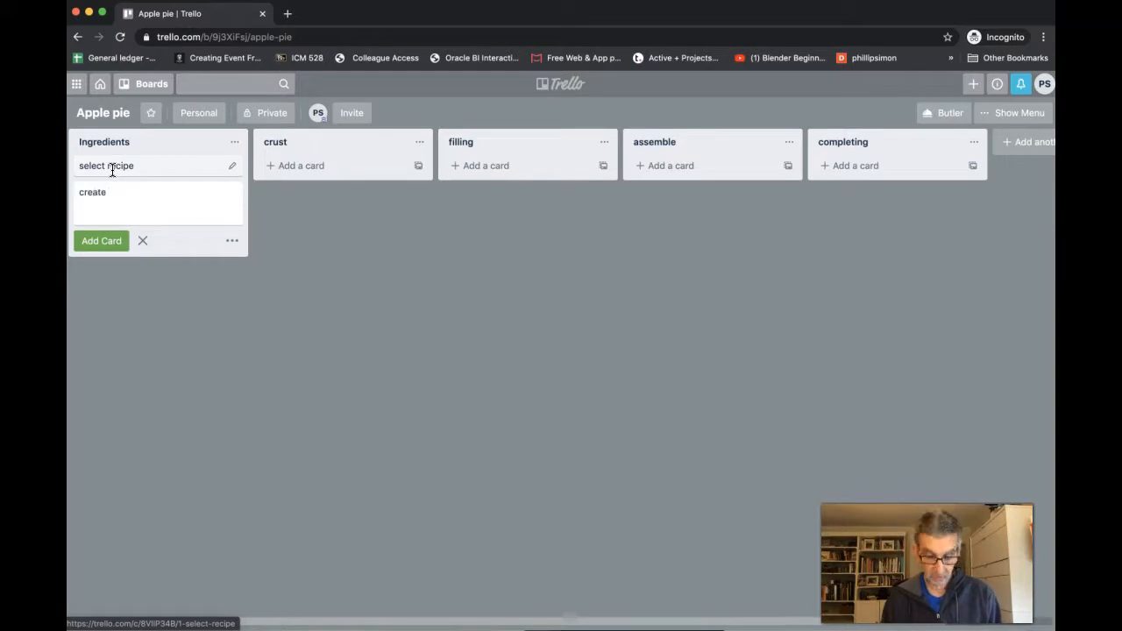
pyautogui.write('shop')
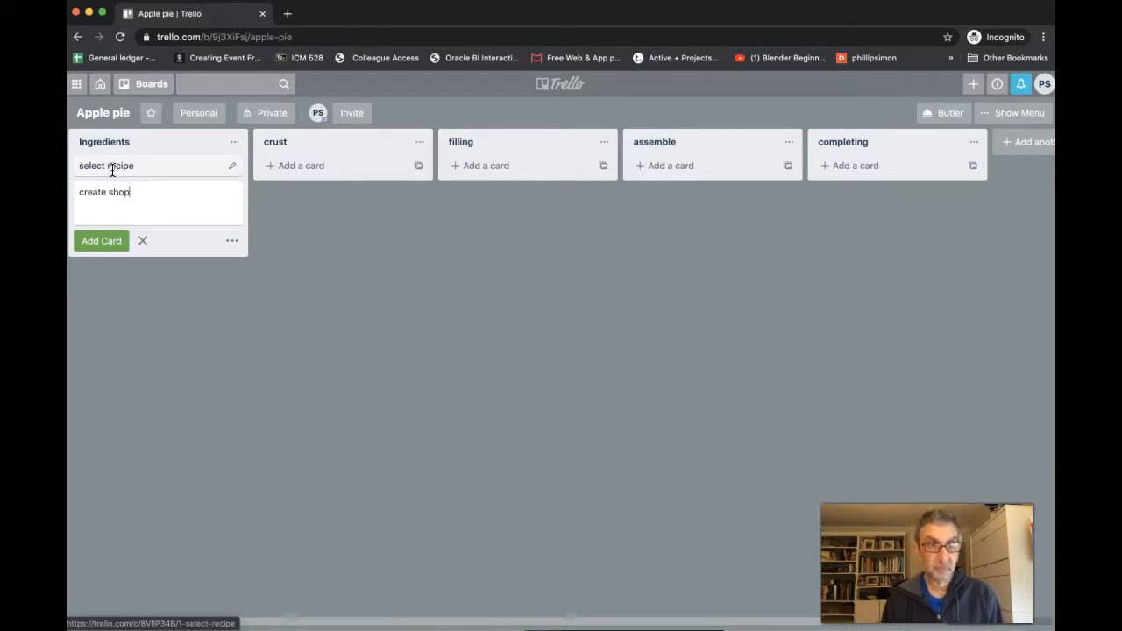
pyautogui.write('ping list')
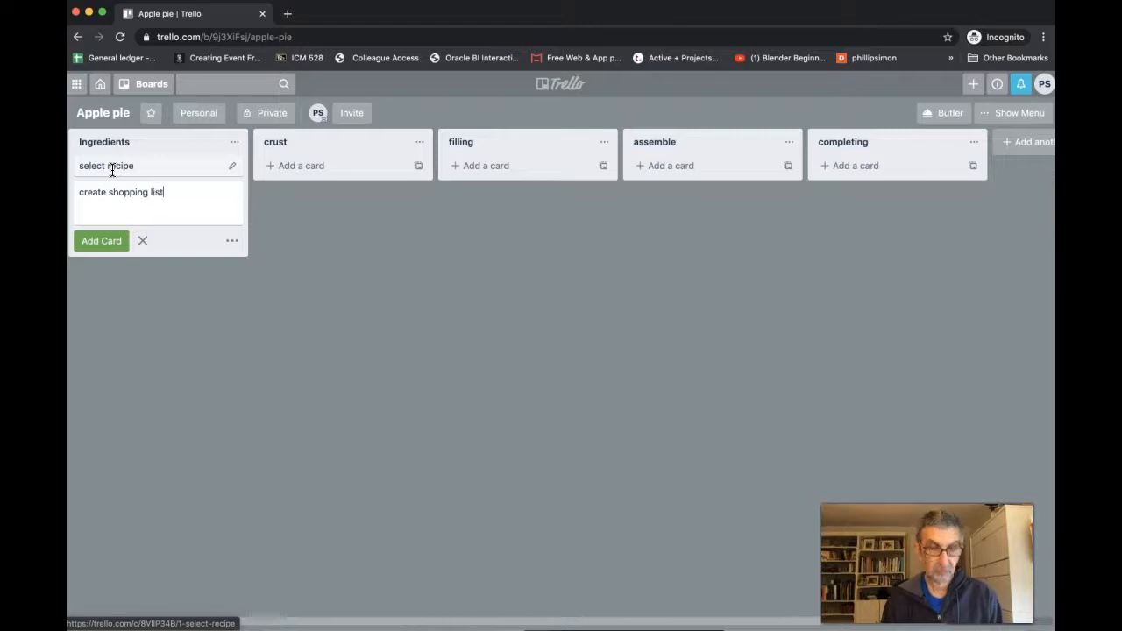
pyautogui.press('Return')
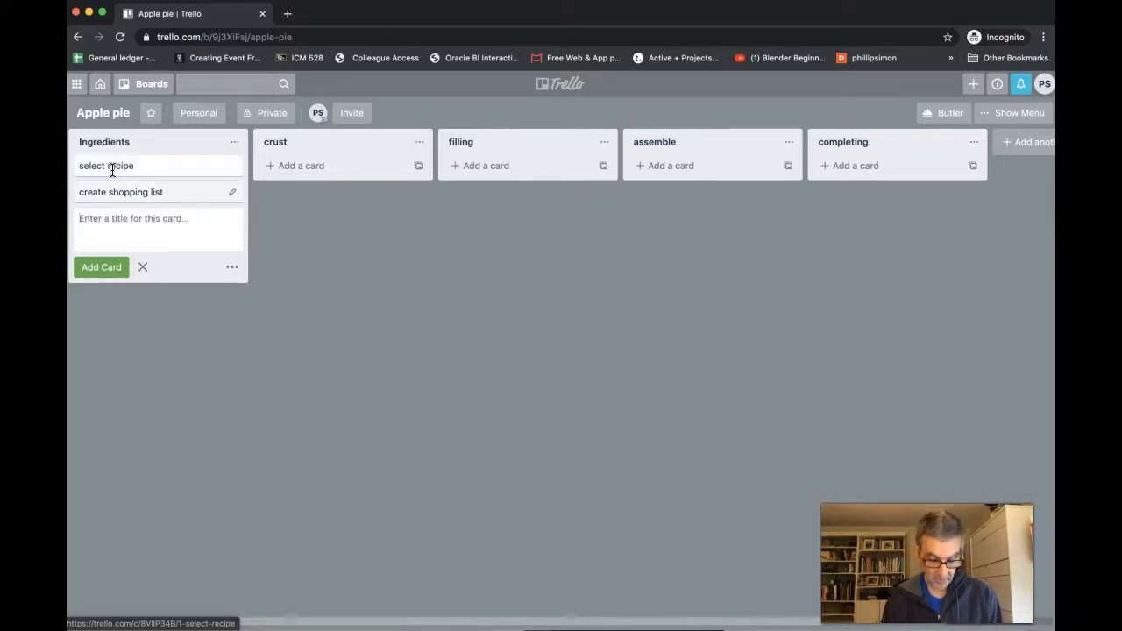
# Step: Add two more cards to the Ingredients list, titled "purchase at store" and "unpack", and close the new-card entry
pyautogui.write('pruchase a')
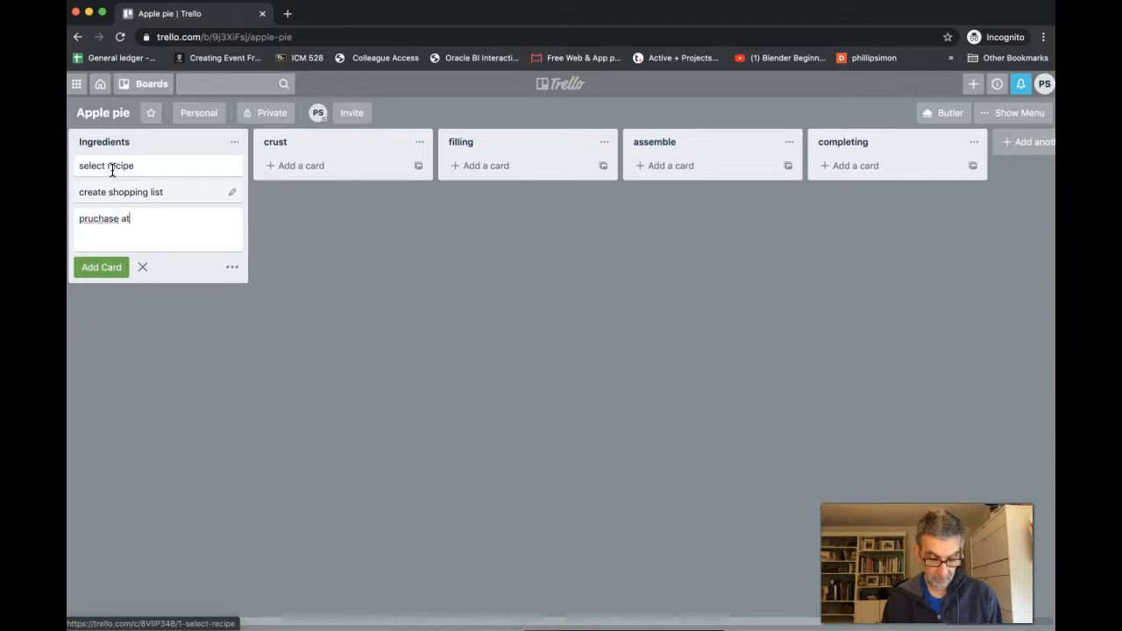
pyautogui.write('t store')
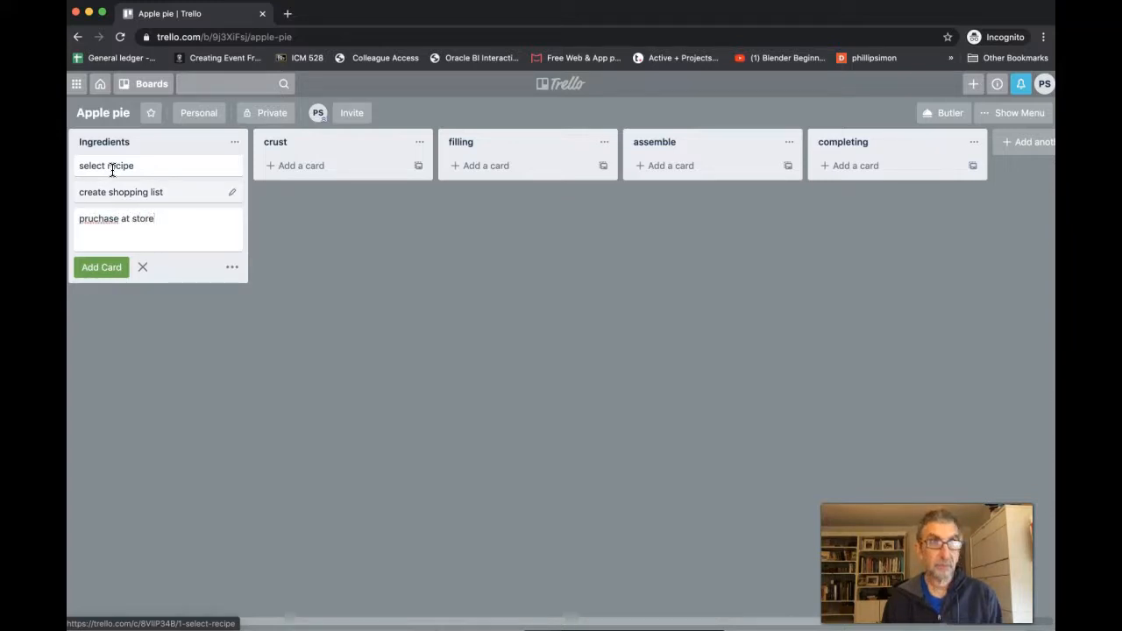
pyautogui.rightClick(91, 219)
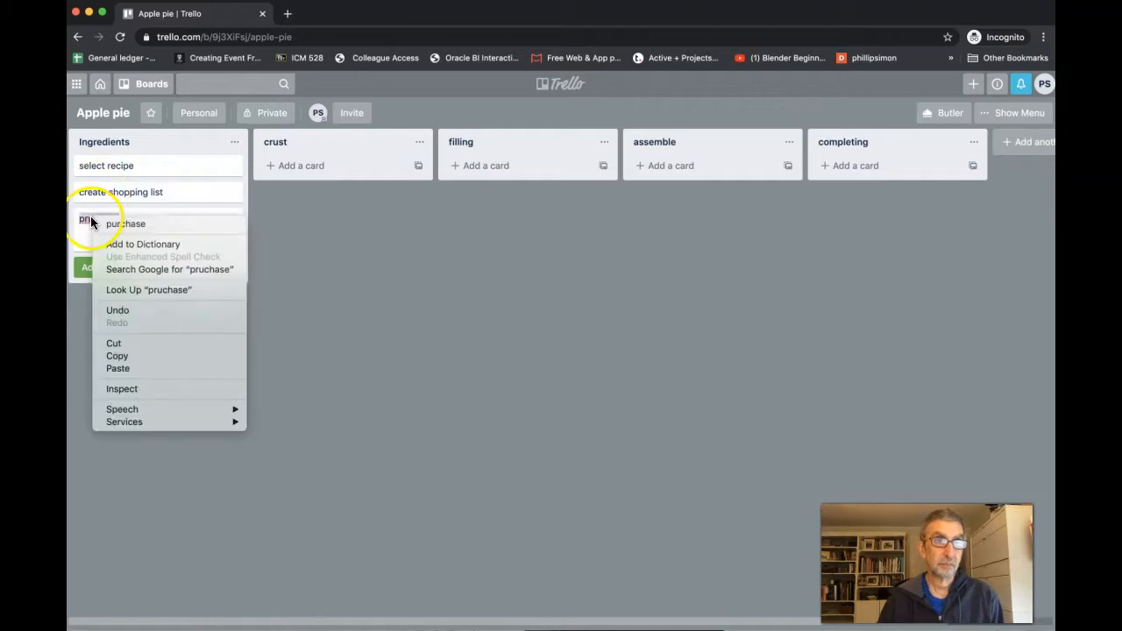
pyautogui.click(132, 226)
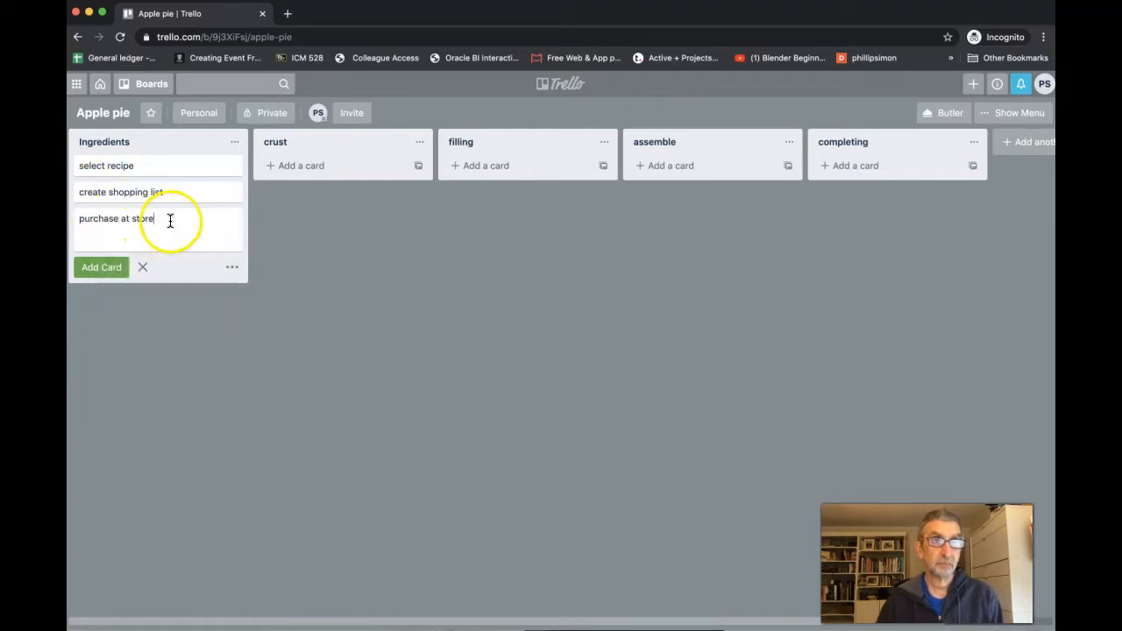
pyautogui.press('Return')
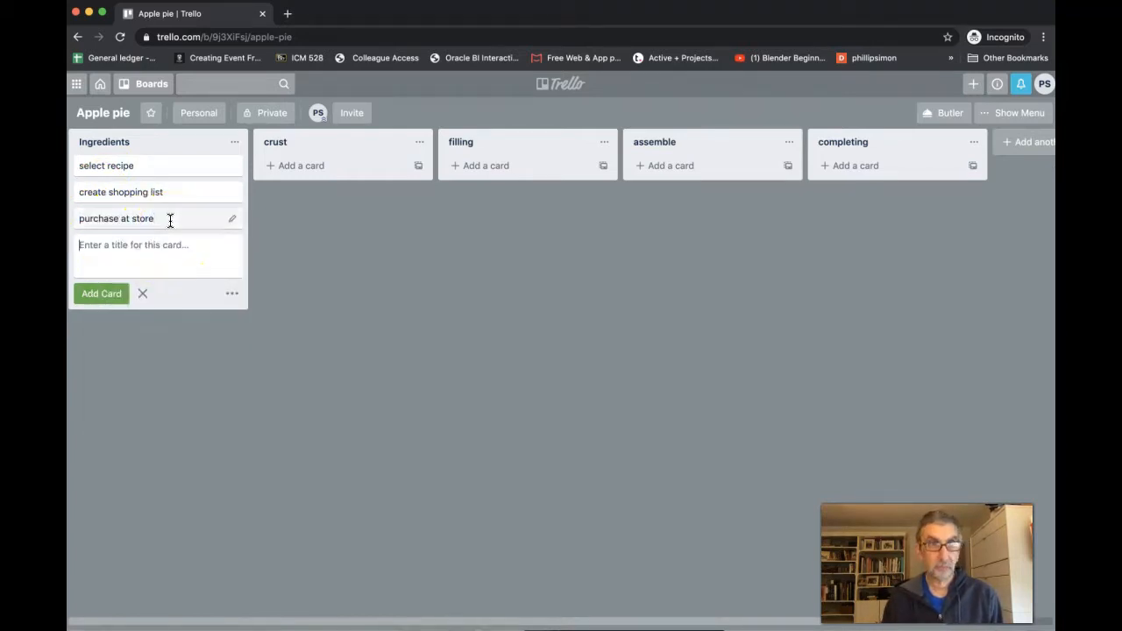
pyautogui.write('unpack')
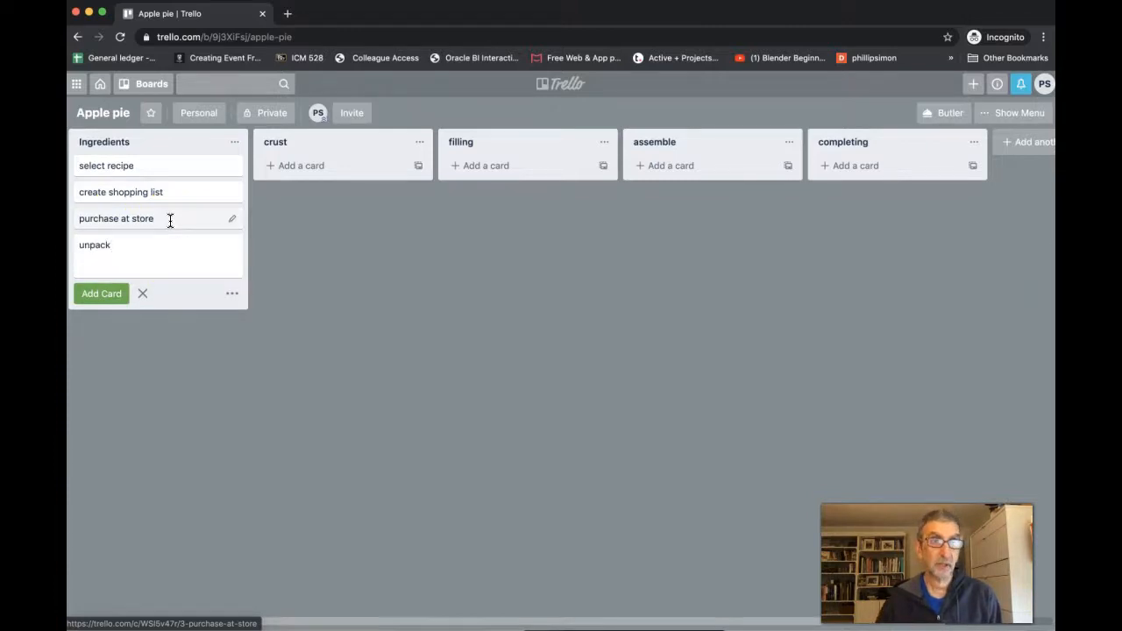
pyautogui.click(164, 362)
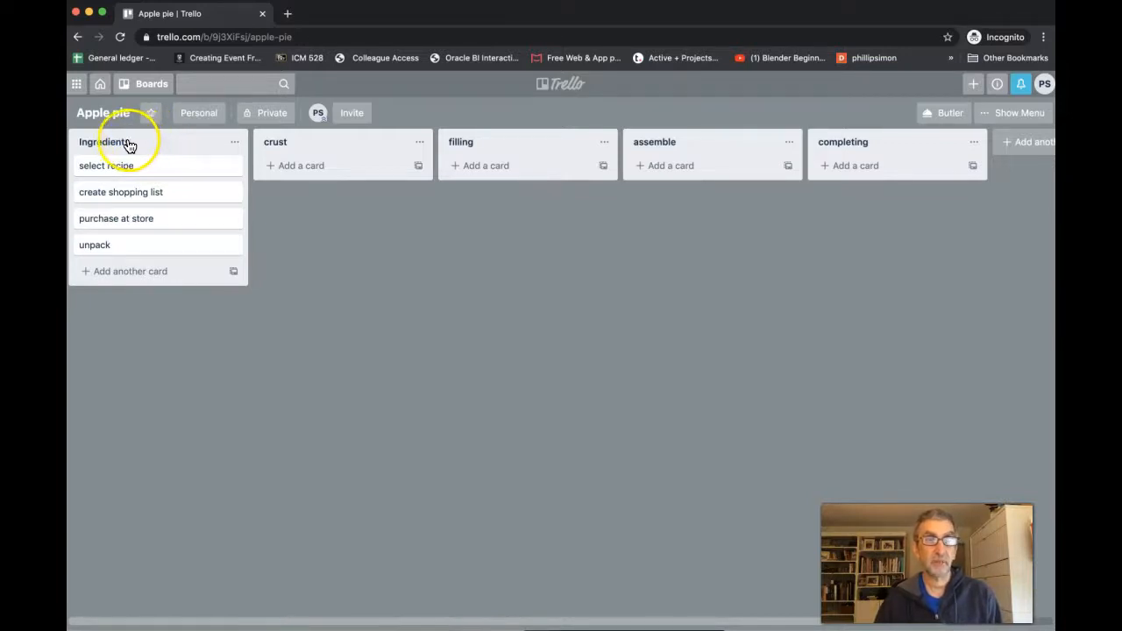
# Step: Add three cards to the crust list, titled "Measure dry ingredients", "measure water" and "combine and"
pyautogui.click(282, 167)
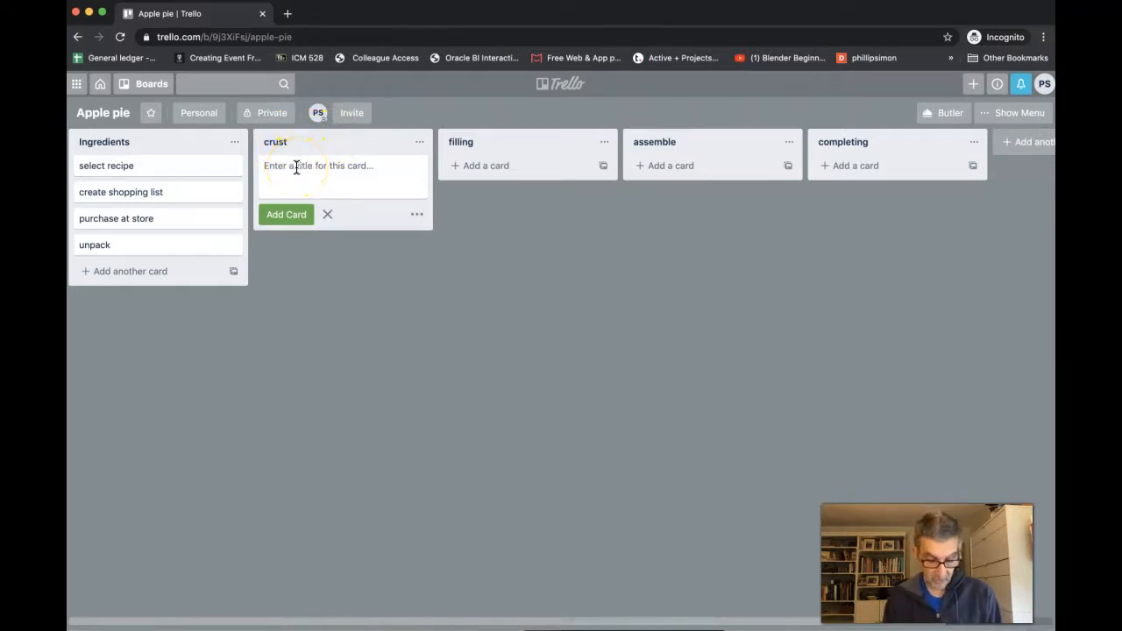
pyautogui.write('Measure dry ingredients')
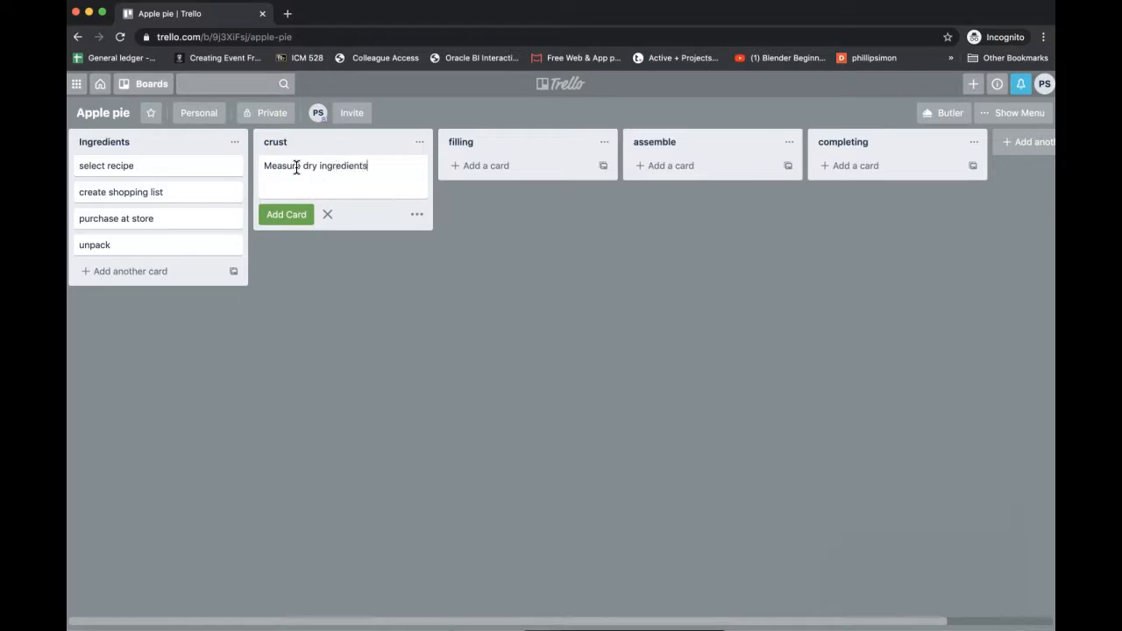
pyautogui.press('Return')
pyautogui.write('measure water')
pyautogui.press('Return')
pyautogui.write('combine')
pyautogui.click(356, 331)
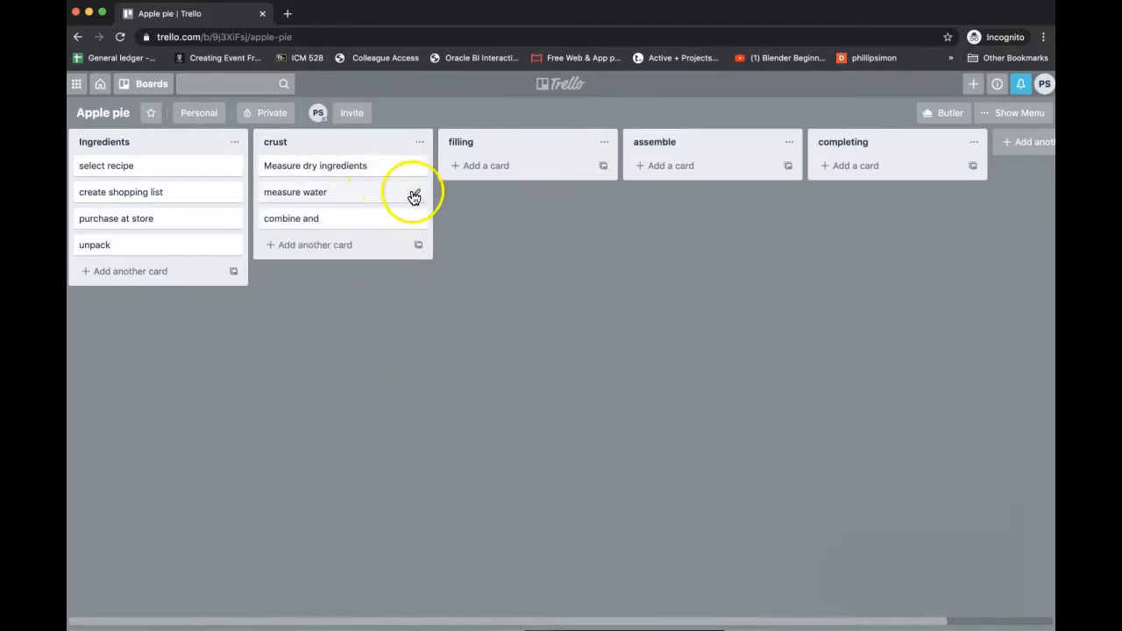
# Step: Retitle the second crust card as "measure water and butter" and the third as "combine and form into ball"
pyautogui.click(418, 192)
pyautogui.write('and butter')
pyautogui.click(289, 265)
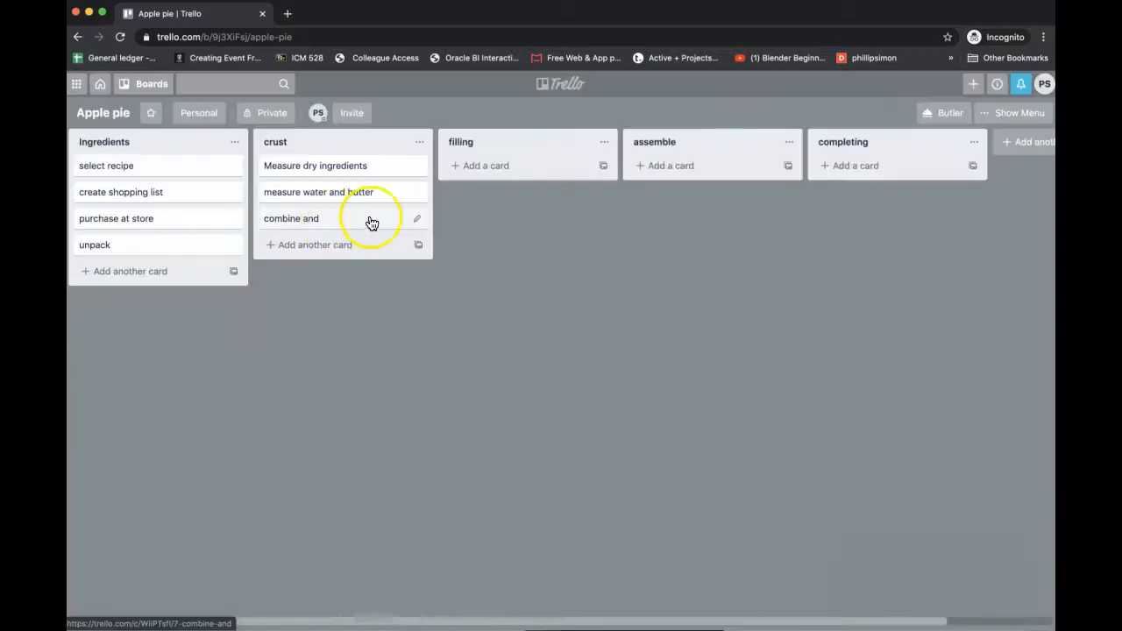
pyautogui.press('e')
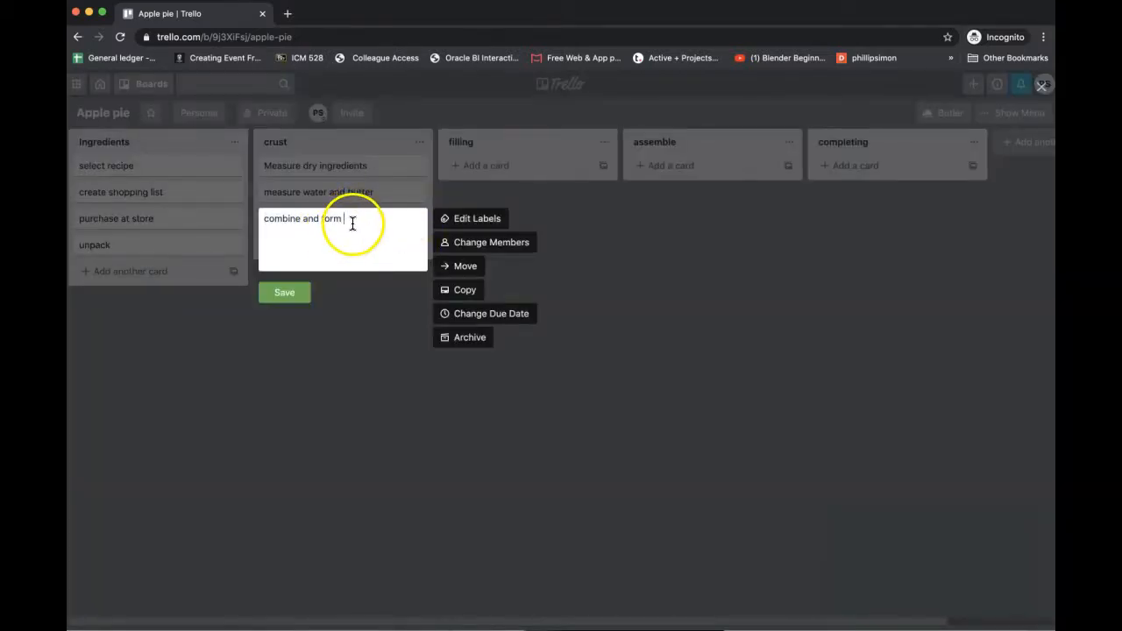
pyautogui.press('Return')
# Step: Add the cards "refrigerate", "roll out" and "place bottom crust into baking dish" to the end of the crust list
pyautogui.click(322, 244)
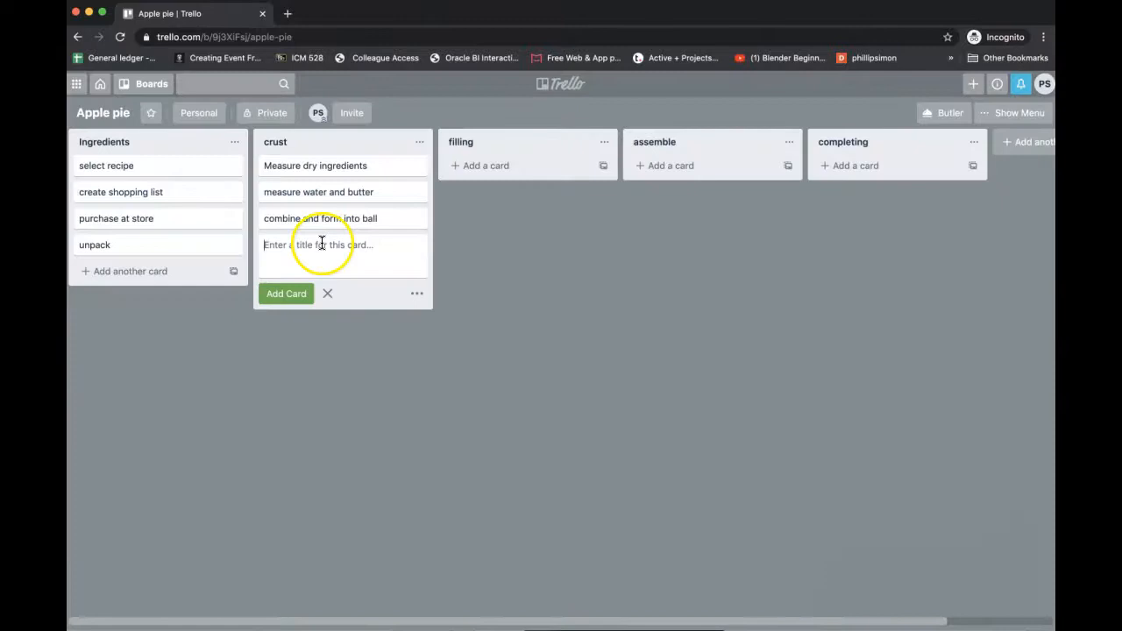
pyautogui.write('refrigerate')
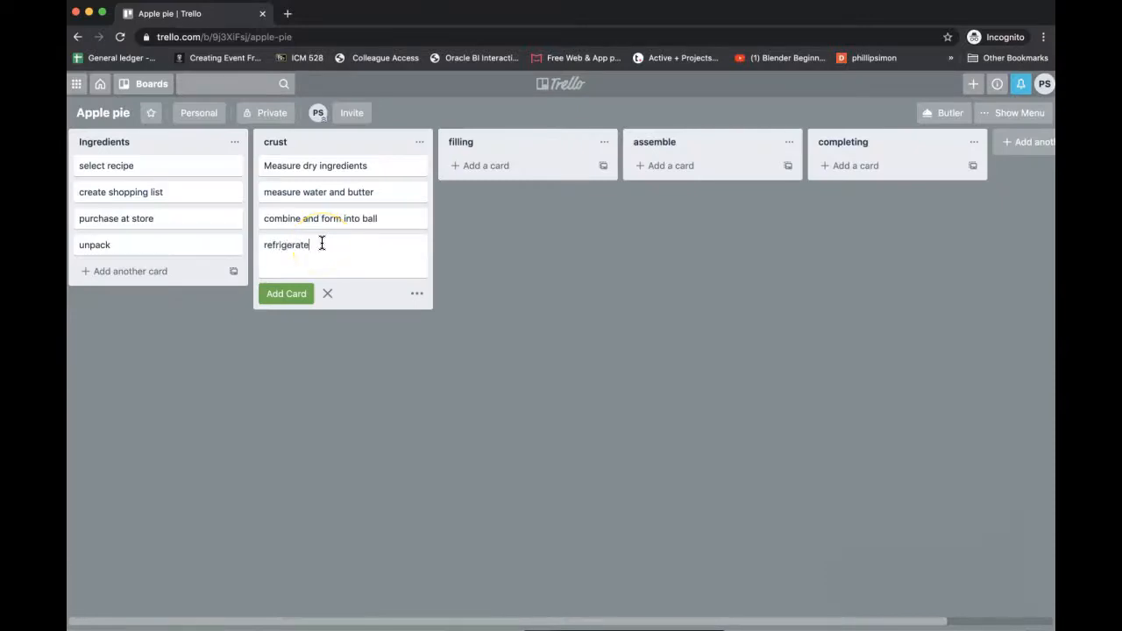
pyautogui.press('Return')
pyautogui.write('roll out')
pyautogui.press('Return')
pyautogui.write('palce in')
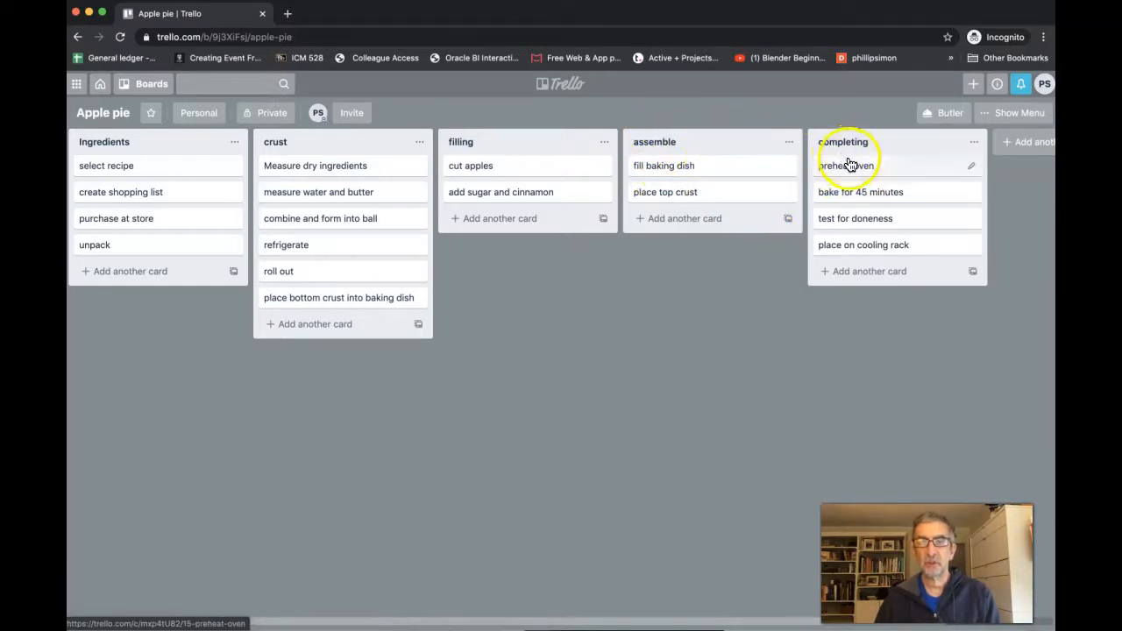
# Step: Move the "preheat oven" card from the completing list to the start of the assemble list
pyautogui.moveTo(849, 169); pyautogui.dragTo(679, 171)
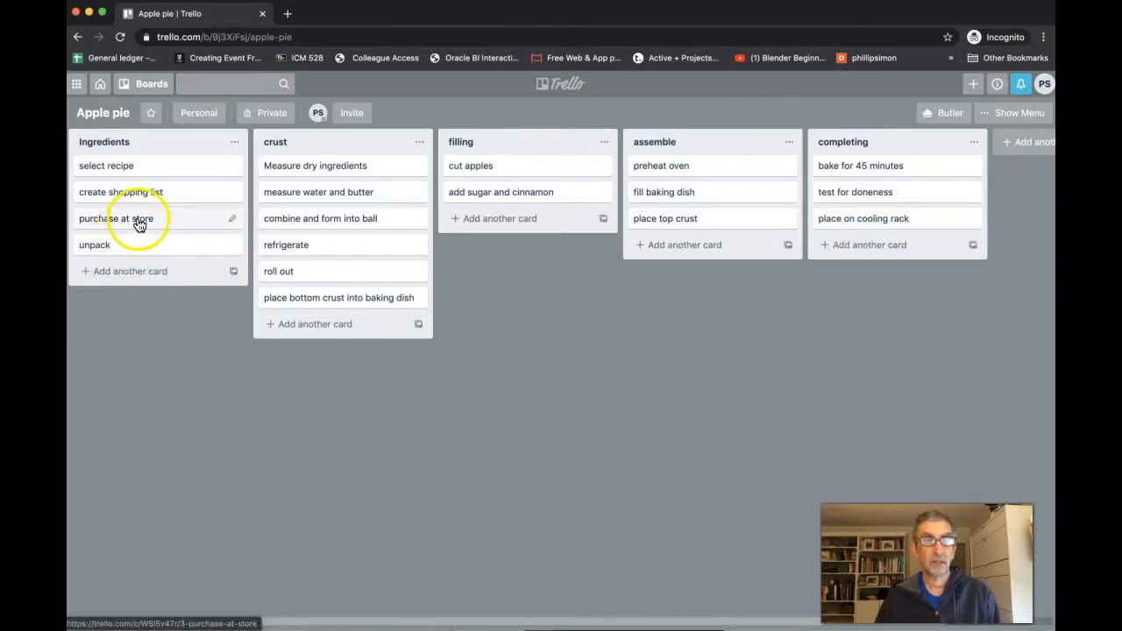
pyautogui.click(229, 219)
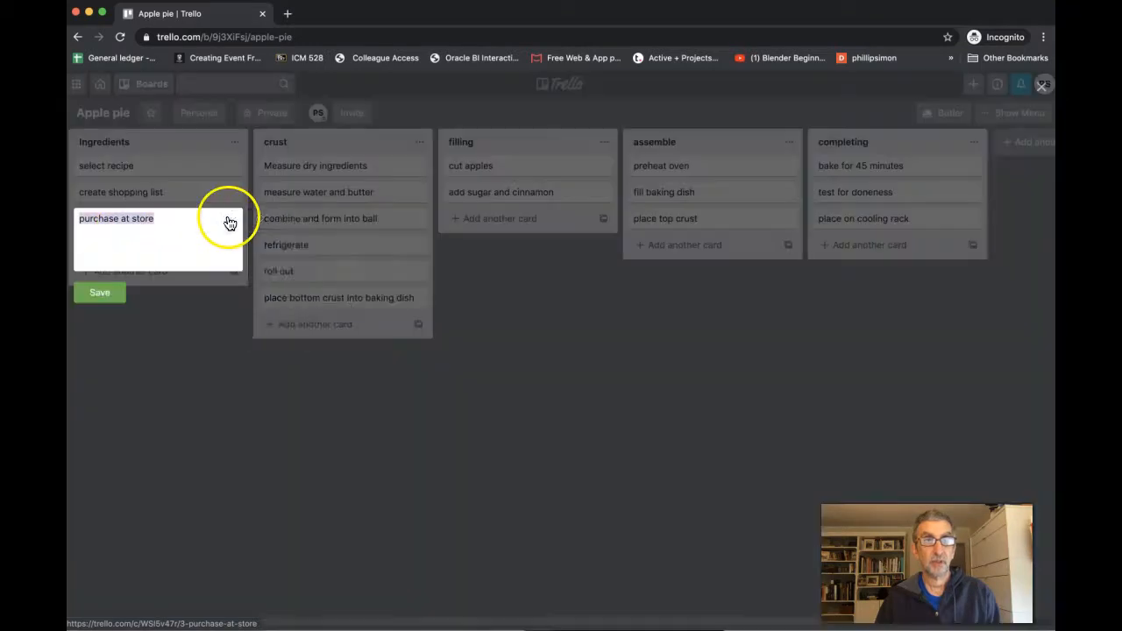
pyautogui.click(183, 228)
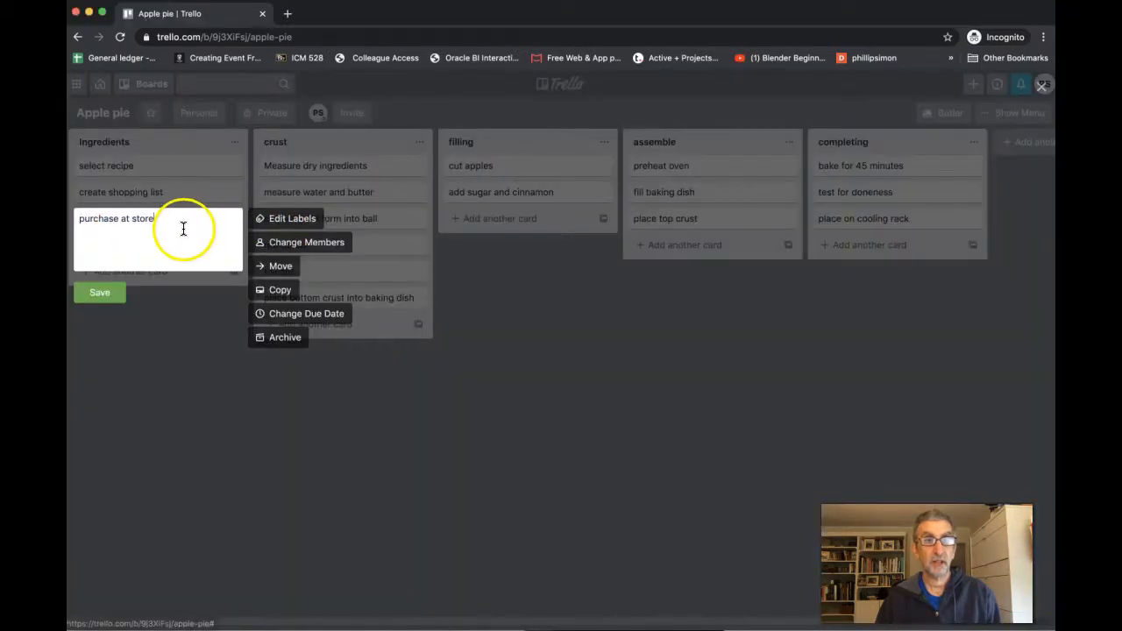
pyautogui.click(220, 375)
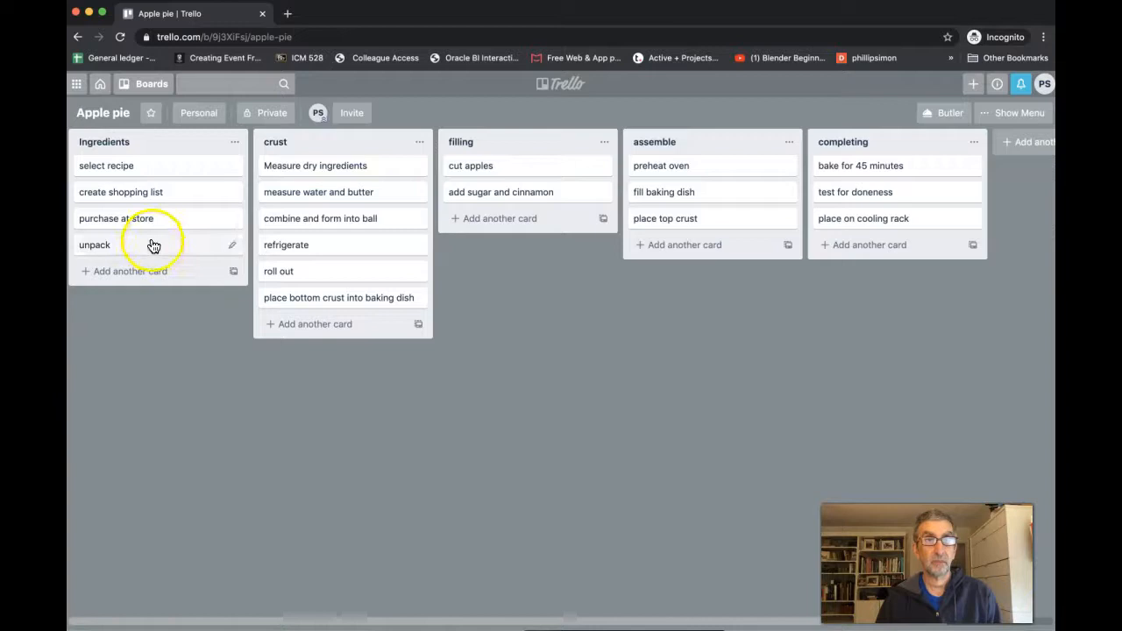
# Step: Open the "purchase at store" card and add a checklist titled "apples" to it
pyautogui.click(149, 221)
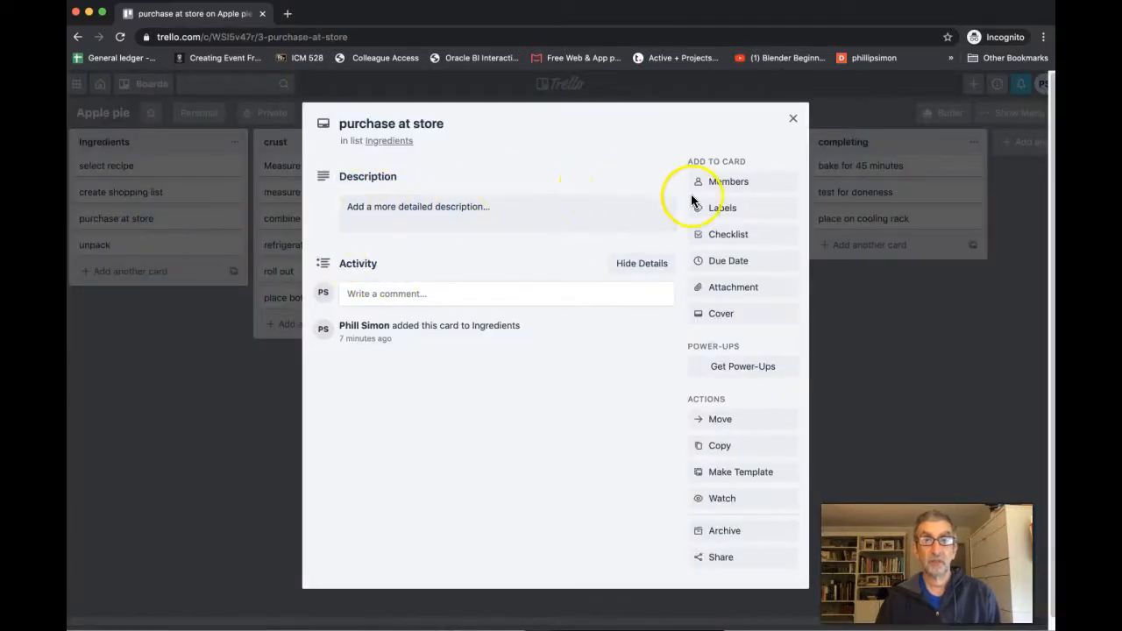
pyautogui.click(724, 234)
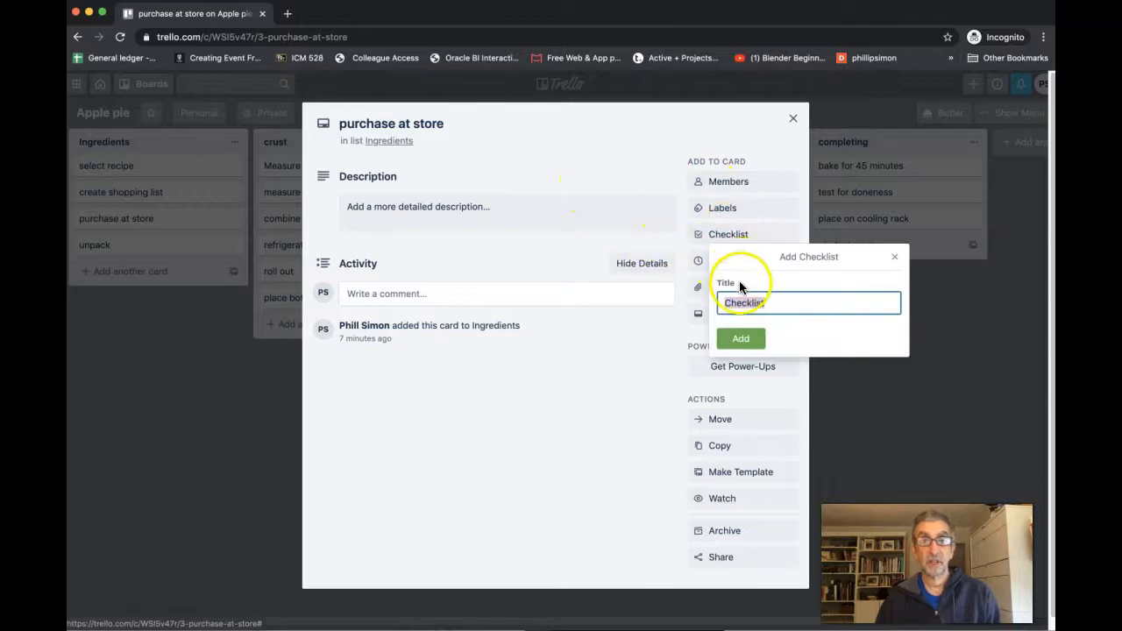
pyautogui.write('apples')
pyautogui.press('Return')
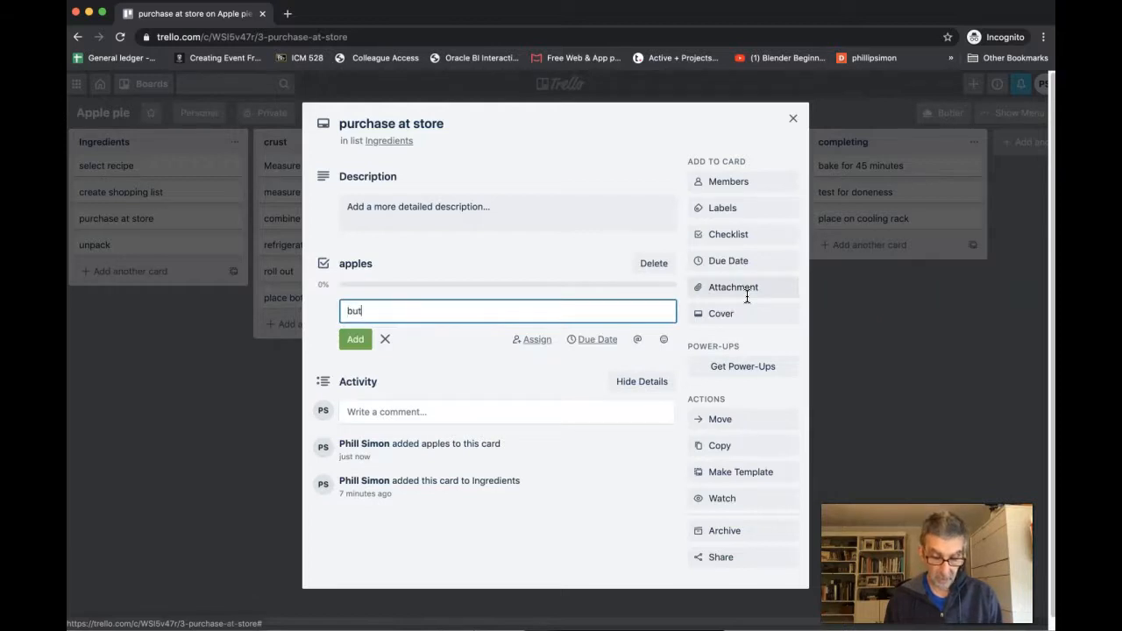
# Step: Add the items "butter" and "cooling rack" to the apples checklist and close the card
pyautogui.write('butter')
pyautogui.press('Return')
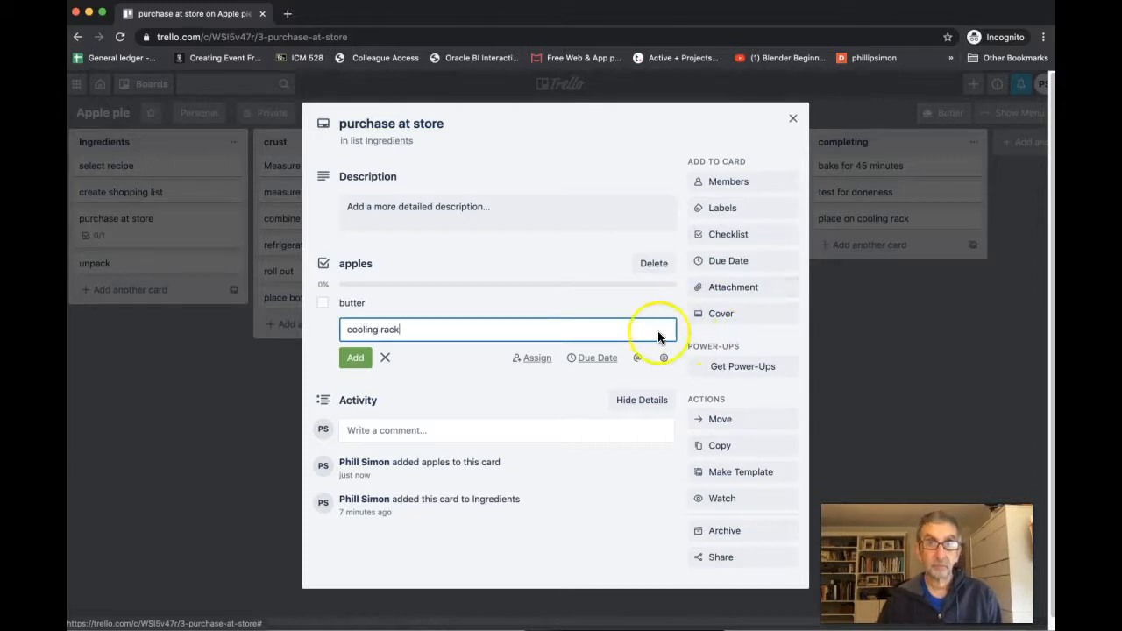
pyautogui.click(356, 360)
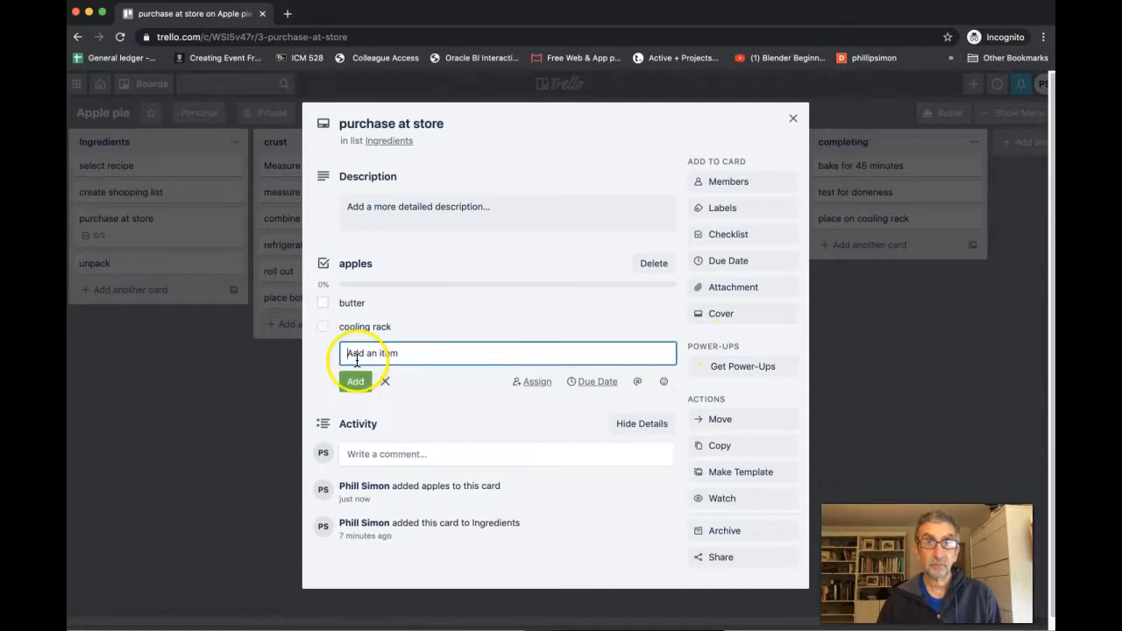
pyautogui.click(793, 116)
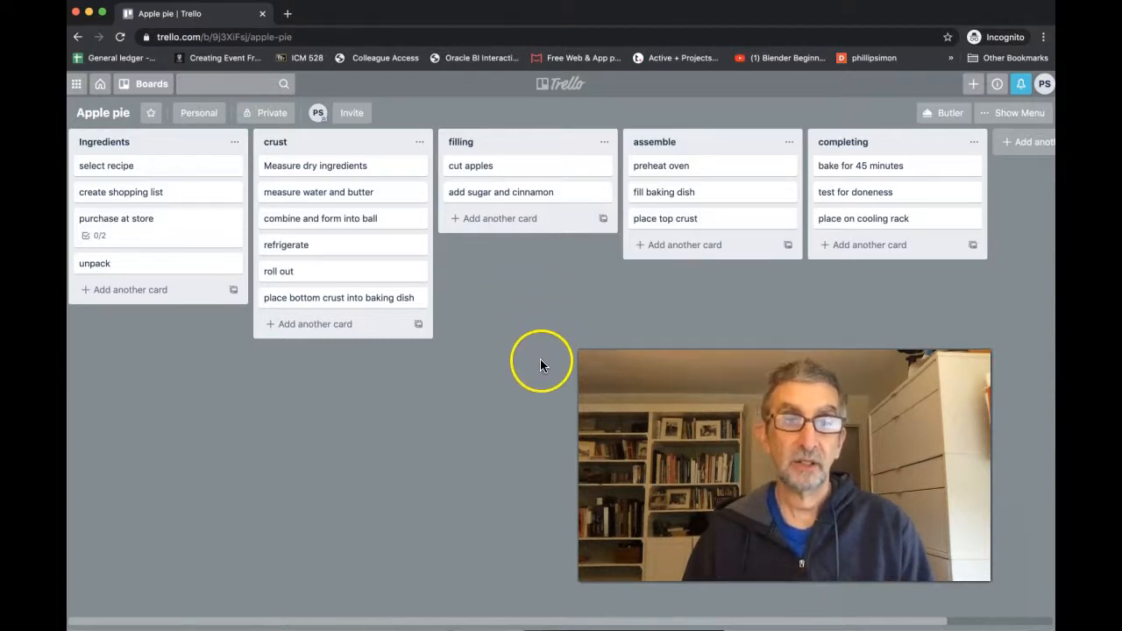
# Step: Enter the invitee's e-mail address for a board invitation, correct its domain, and send the invitation
pyautogui.click(353, 115)
pyautogui.press('super+v')
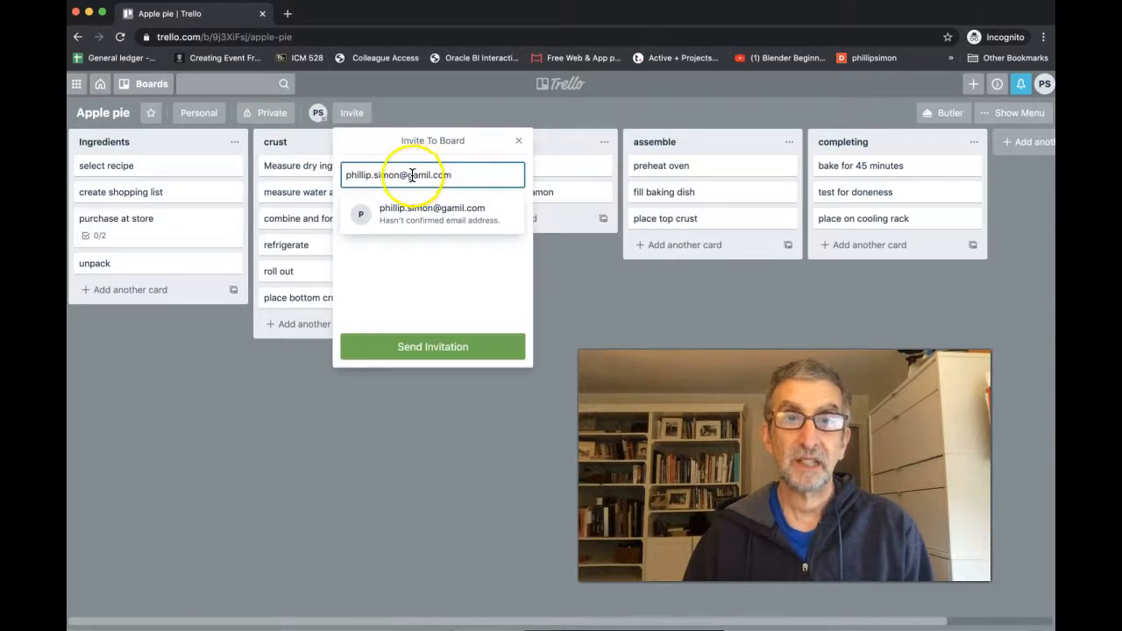
pyautogui.moveTo(407, 175); pyautogui.dragTo(488, 173)
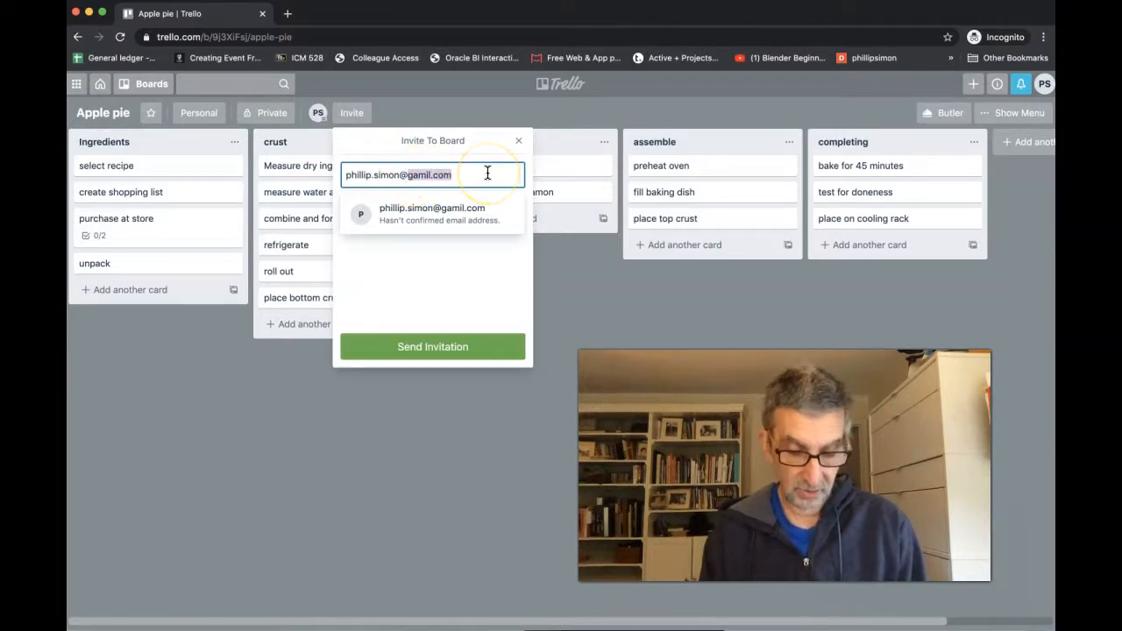
pyautogui.write('qu.edu')
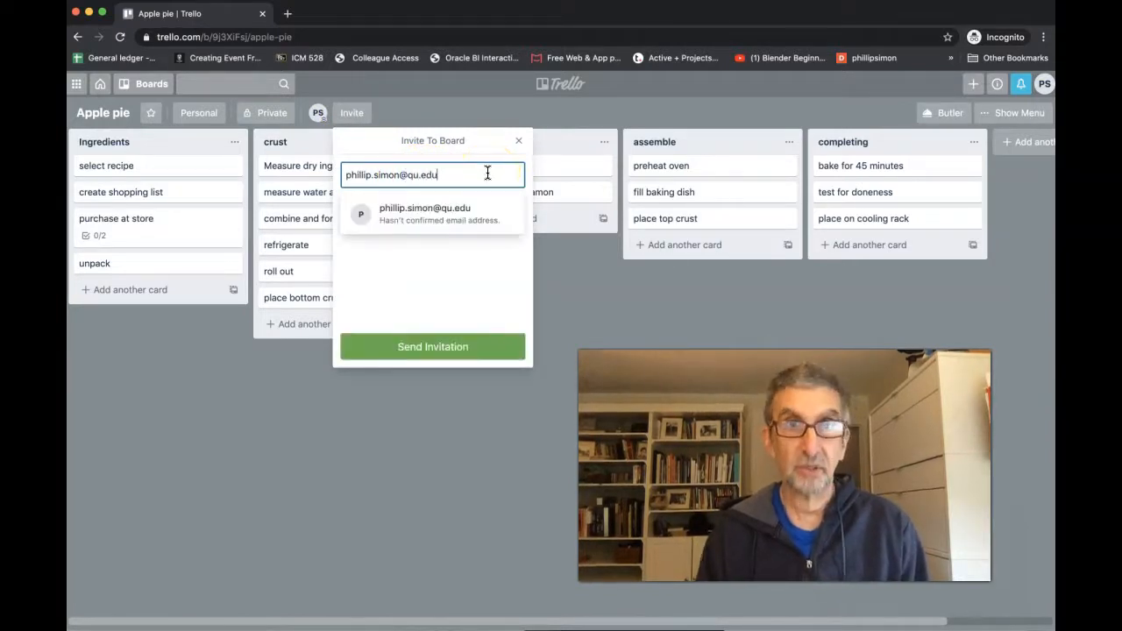
pyautogui.click(456, 349)
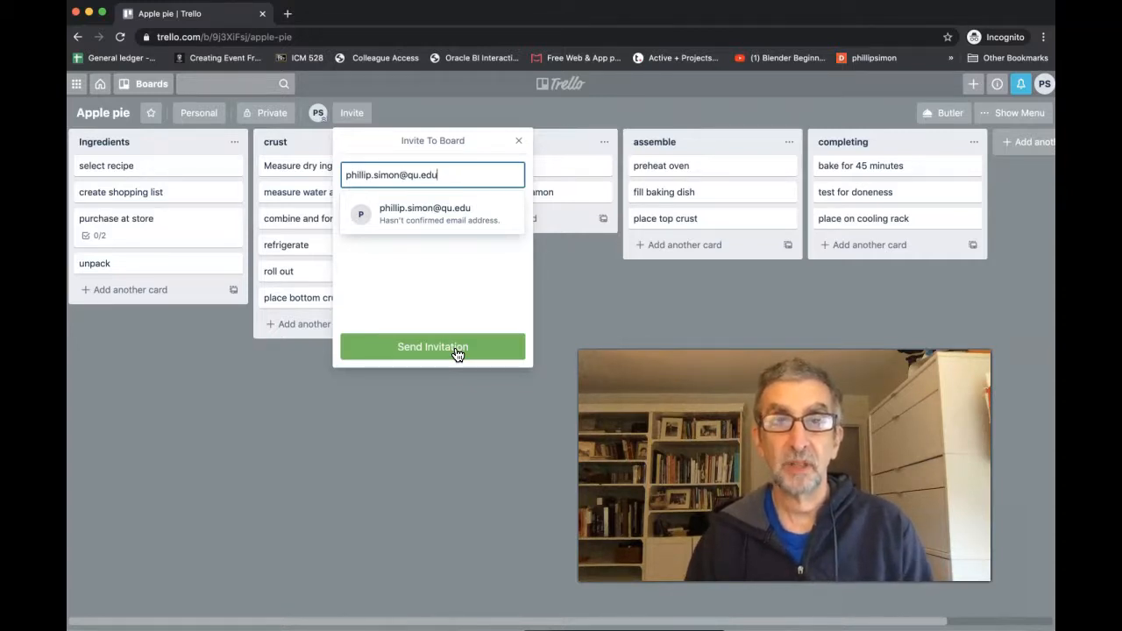
pyautogui.click(456, 351)
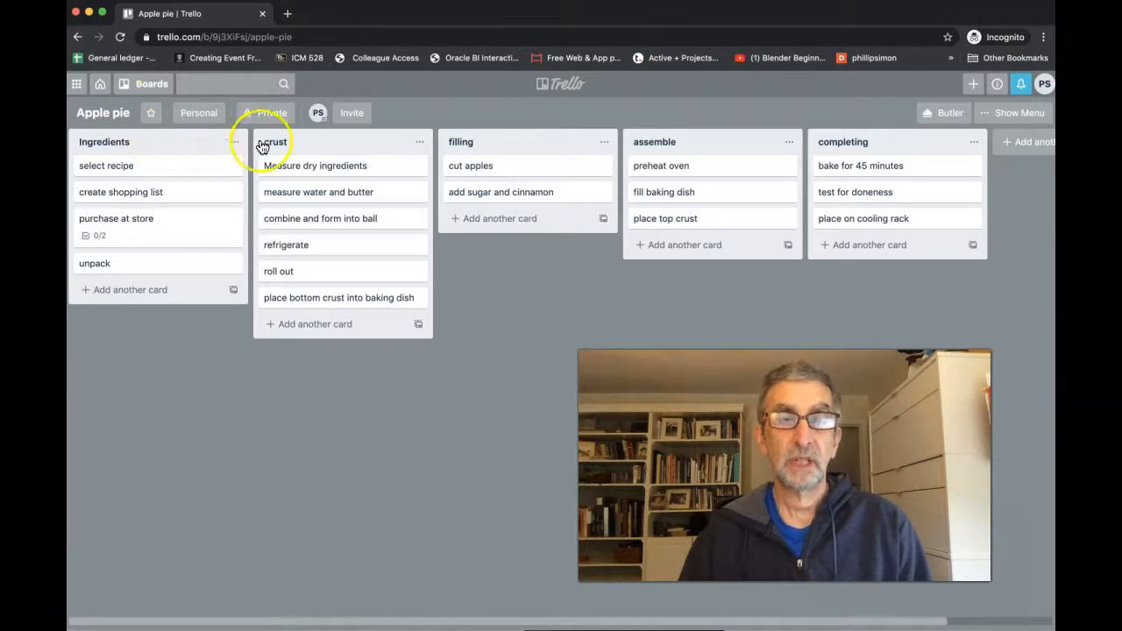
pyautogui.hscroll(3, 1012, 158)
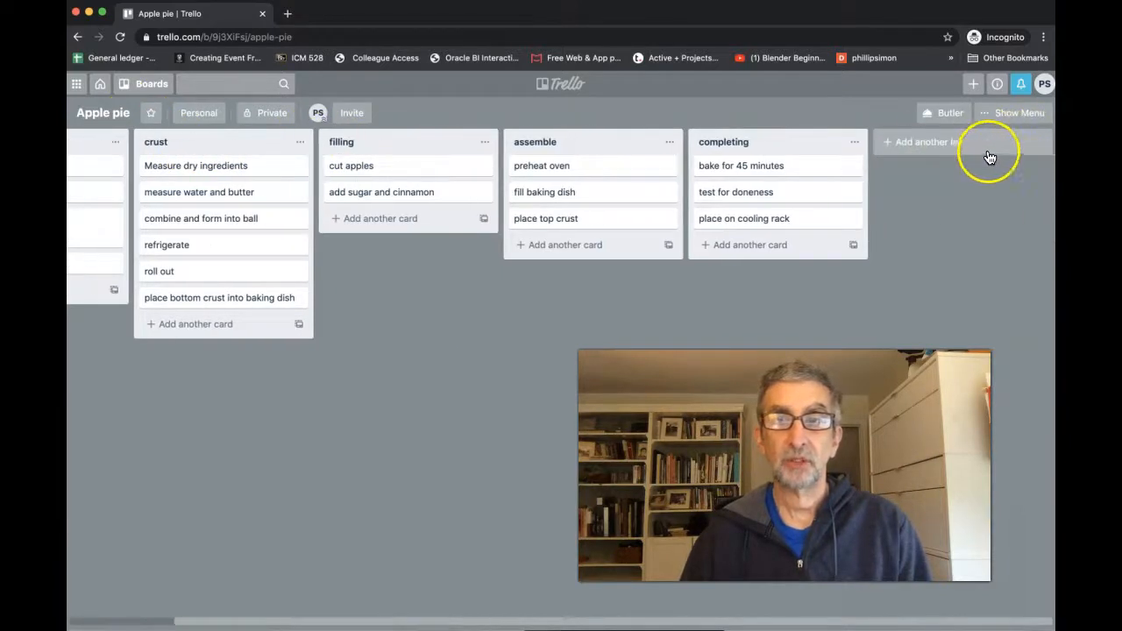
pyautogui.hscroll(-3, 813, 158)
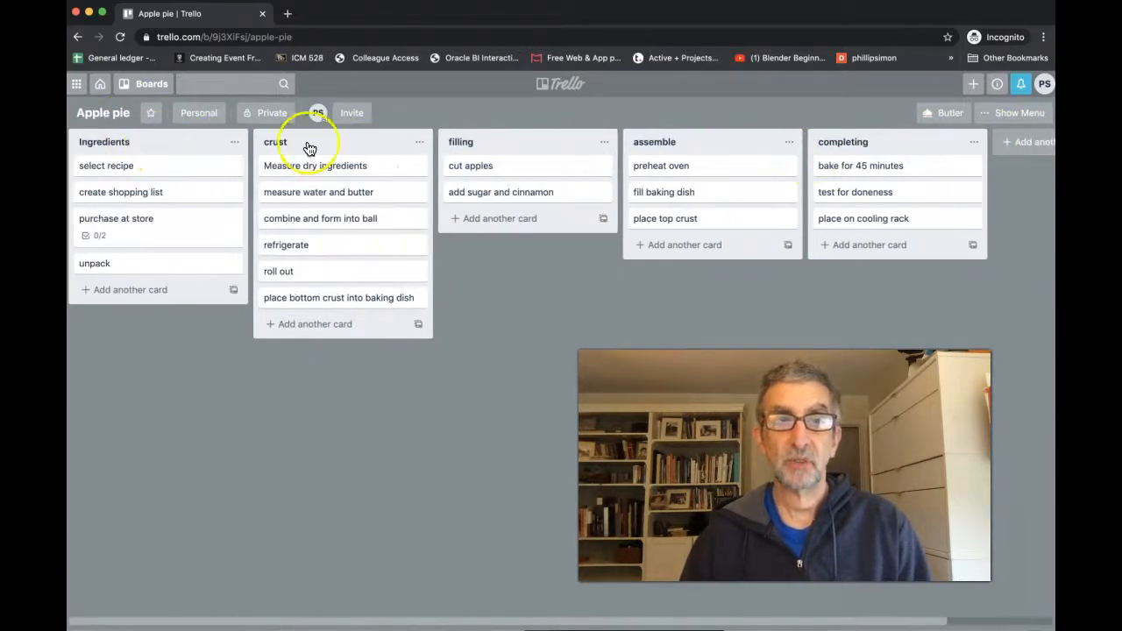